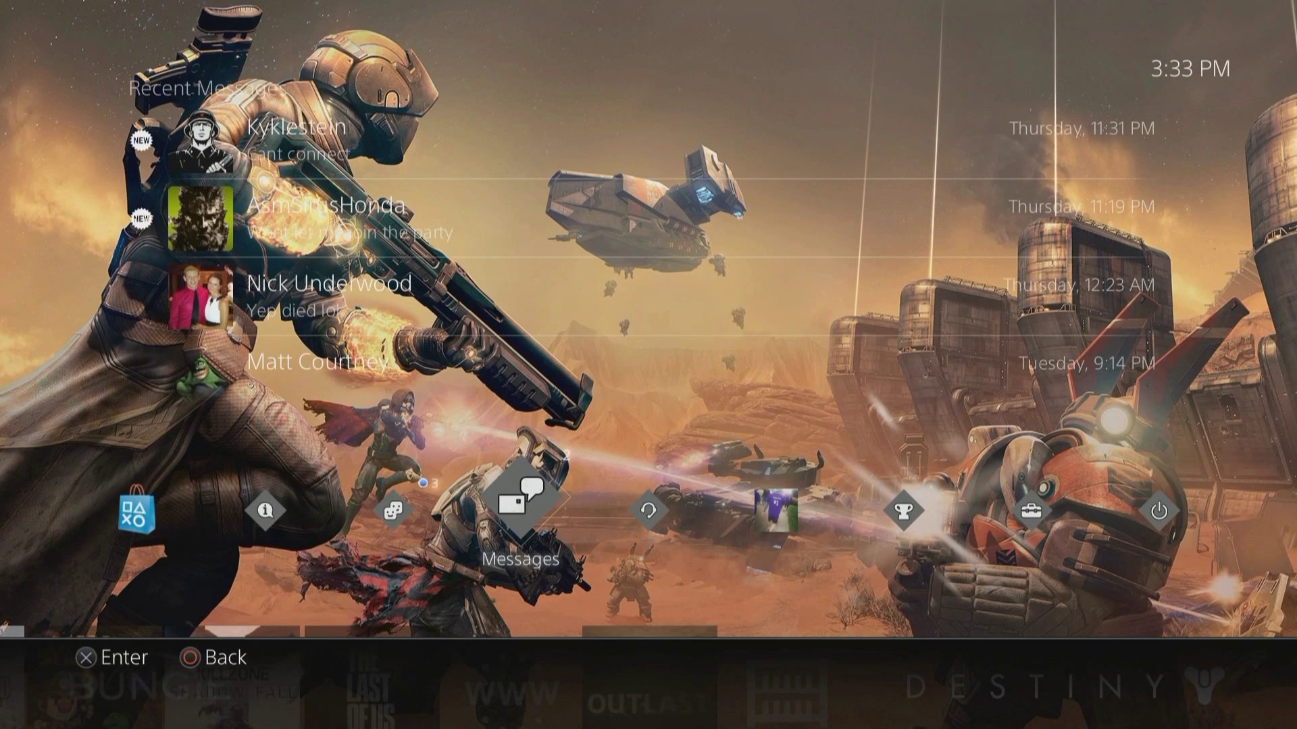
- Open the console's Settings from the function area of the home screen
key("Right")
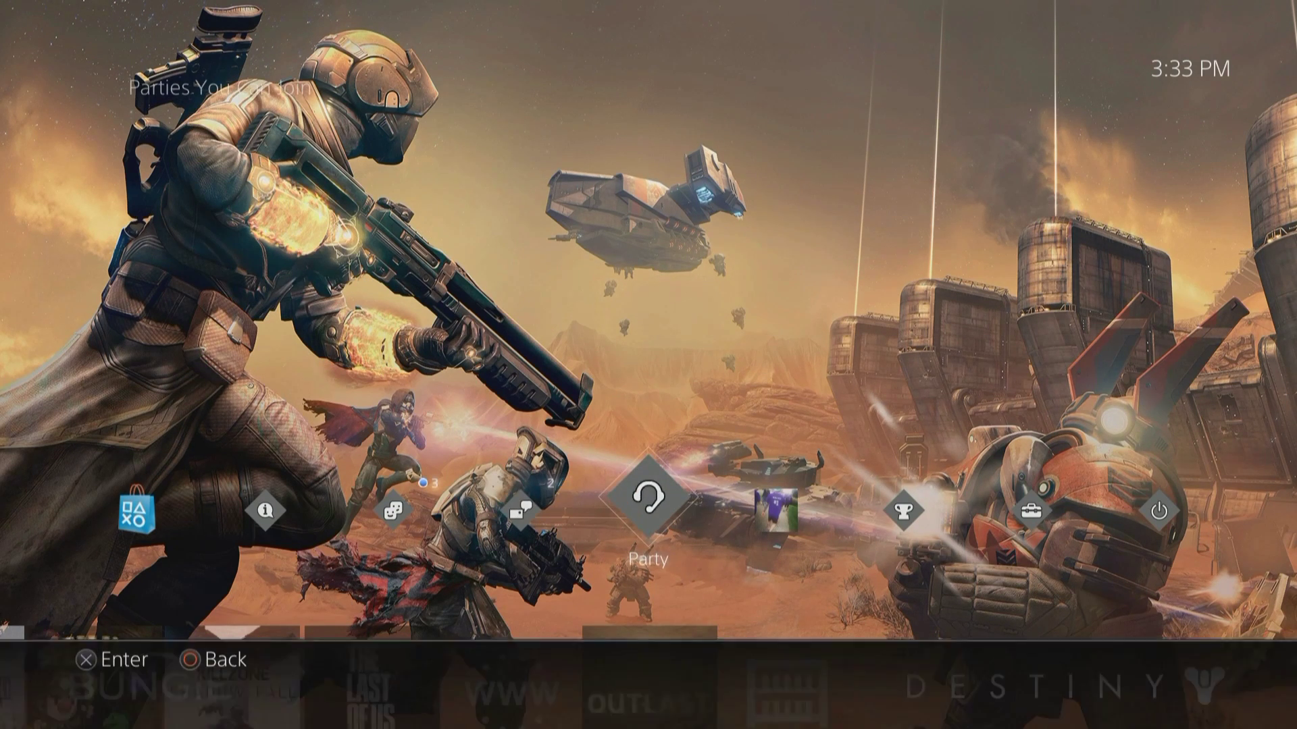
key("Right")
key("Right")
key("Right")
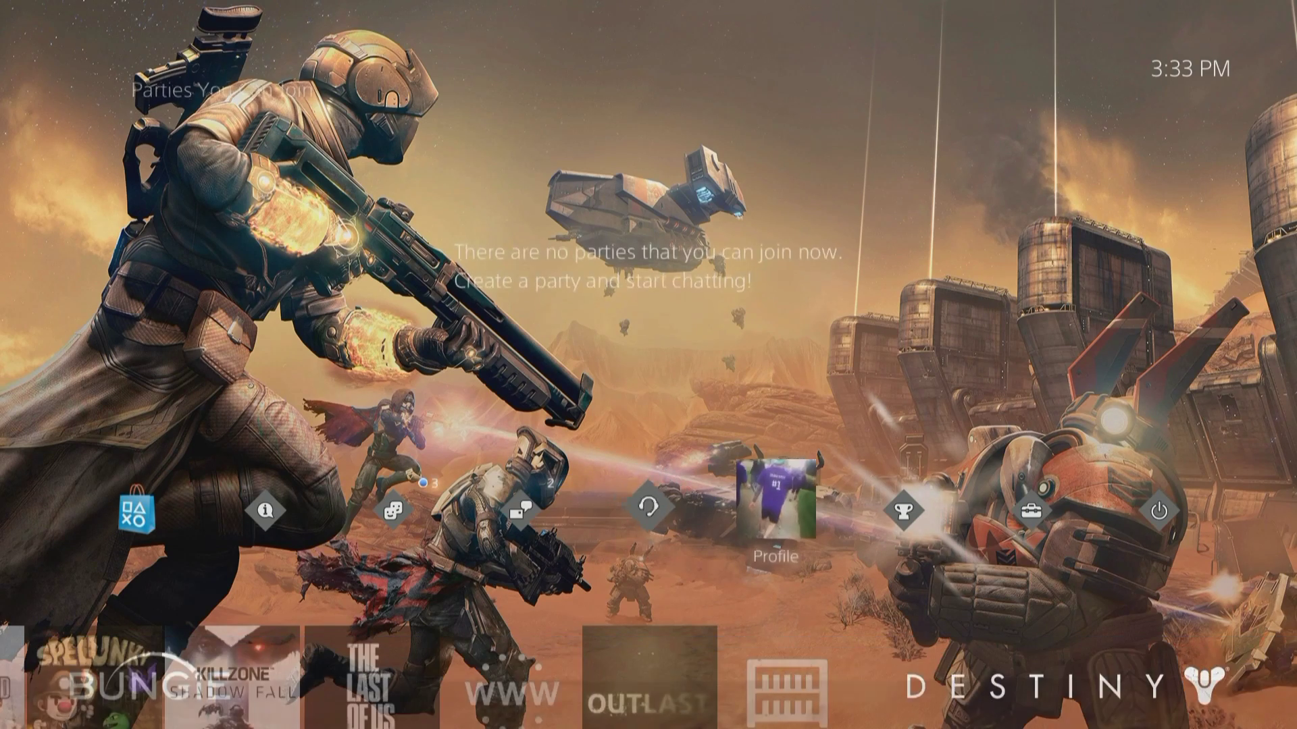
key("Return")
- Open the System settings near the end of the Settings list
key("Down")
key("Down")
key("Down")
key("Down")
key("Down")
key("Down")
key("Down")
key("Down")
key("Down")
key("Down")
key("Down")
key("Down")
key("Down")
key("Down")
key("Down")
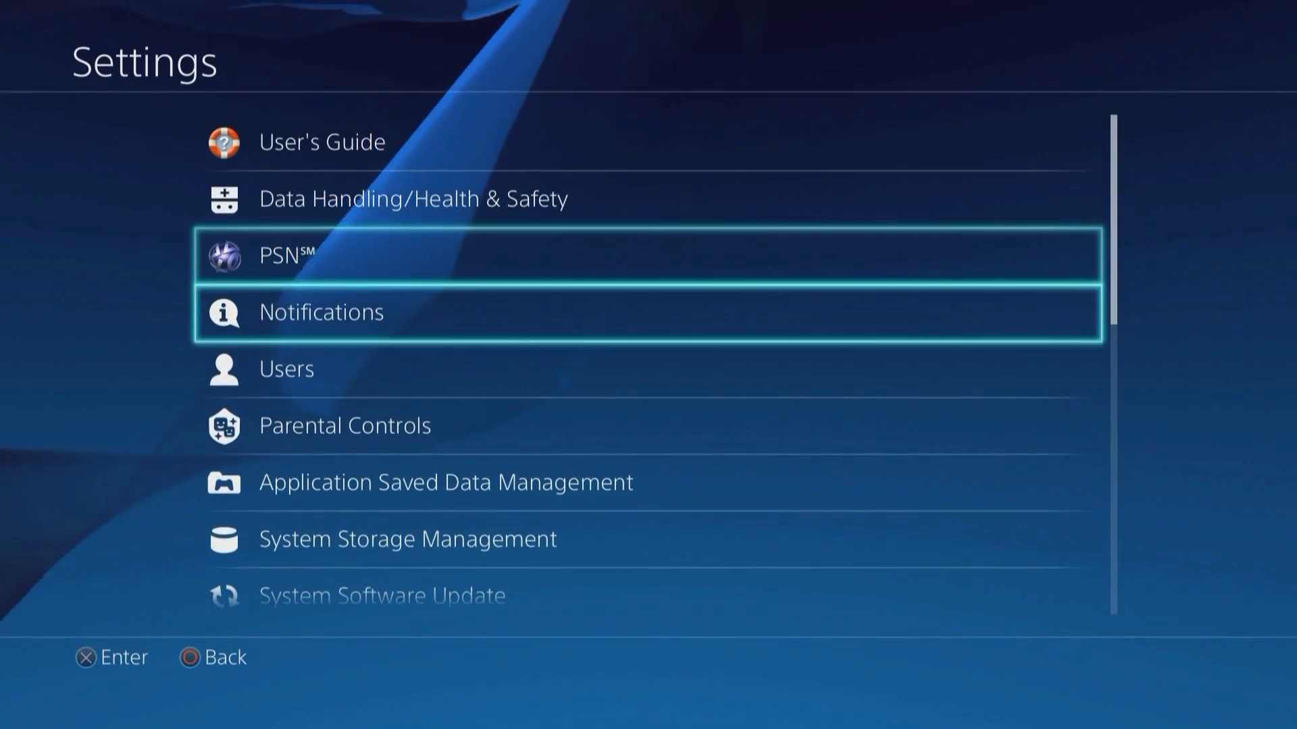
key("Down")
key("Down")
key("Down")
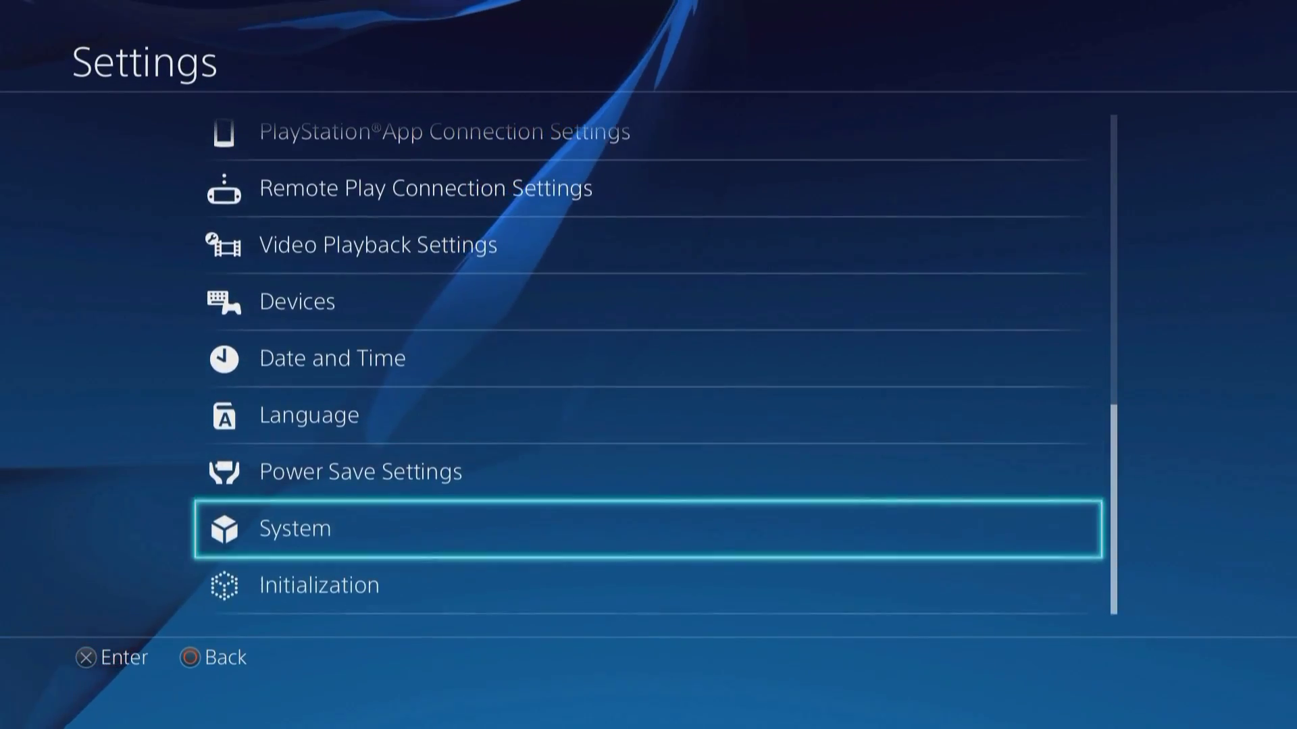
key("Up")
key("Return")
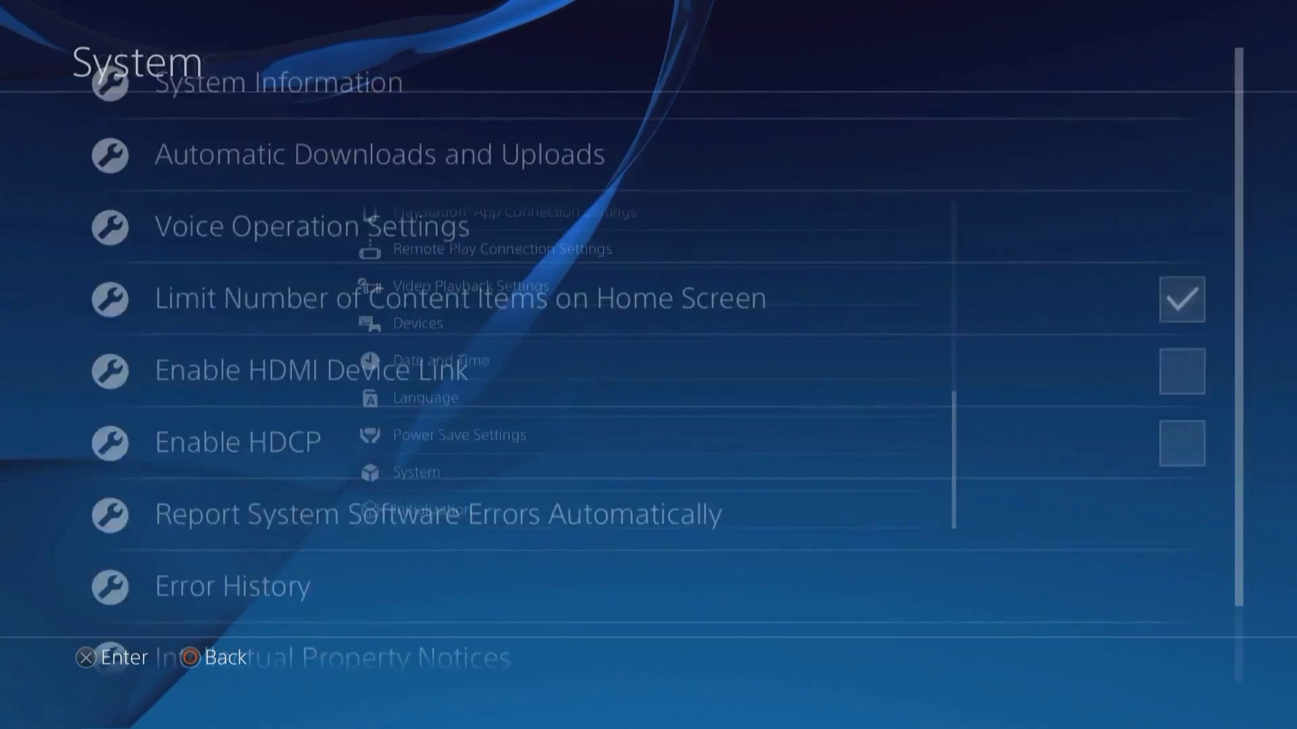
- Check the Enable HDMI Device Link and Enable HDCP options, and return to the main Settings list
key("Down")
key("Down")
key("Down")
key("Down")
key("Down")
key("Down")
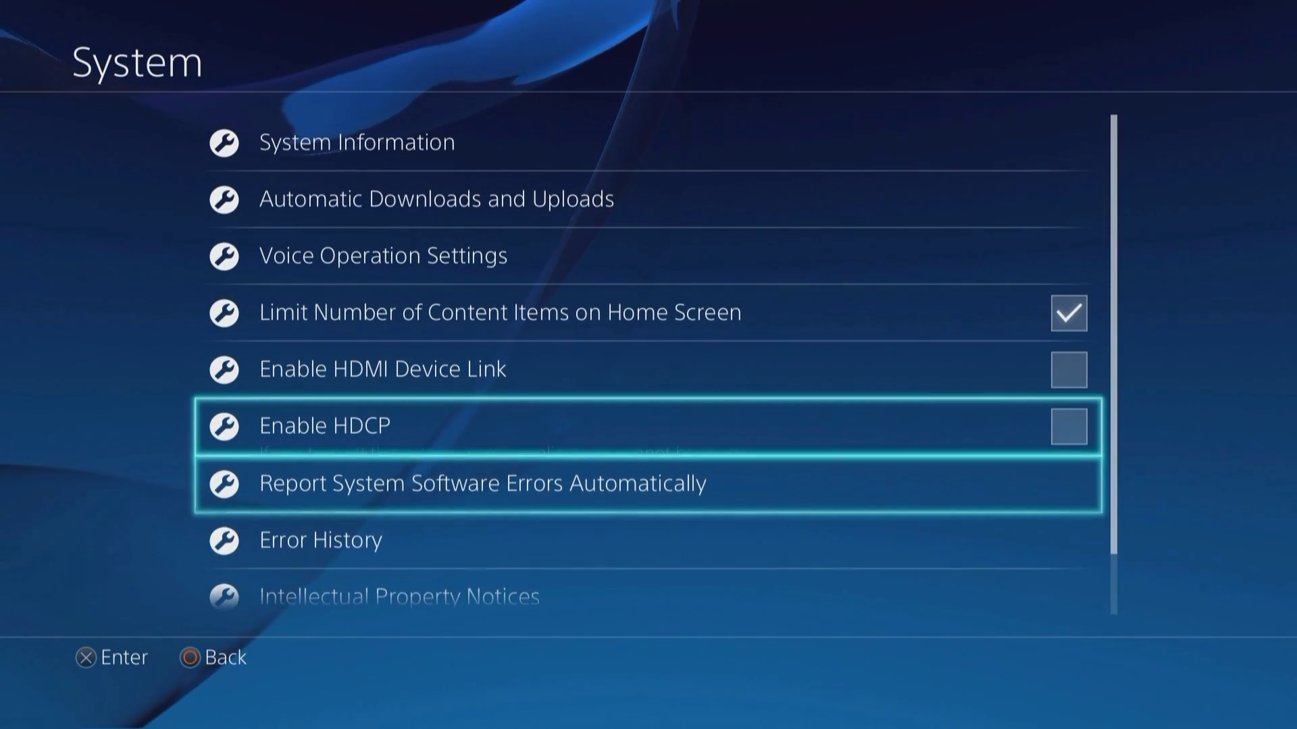
key("Up")
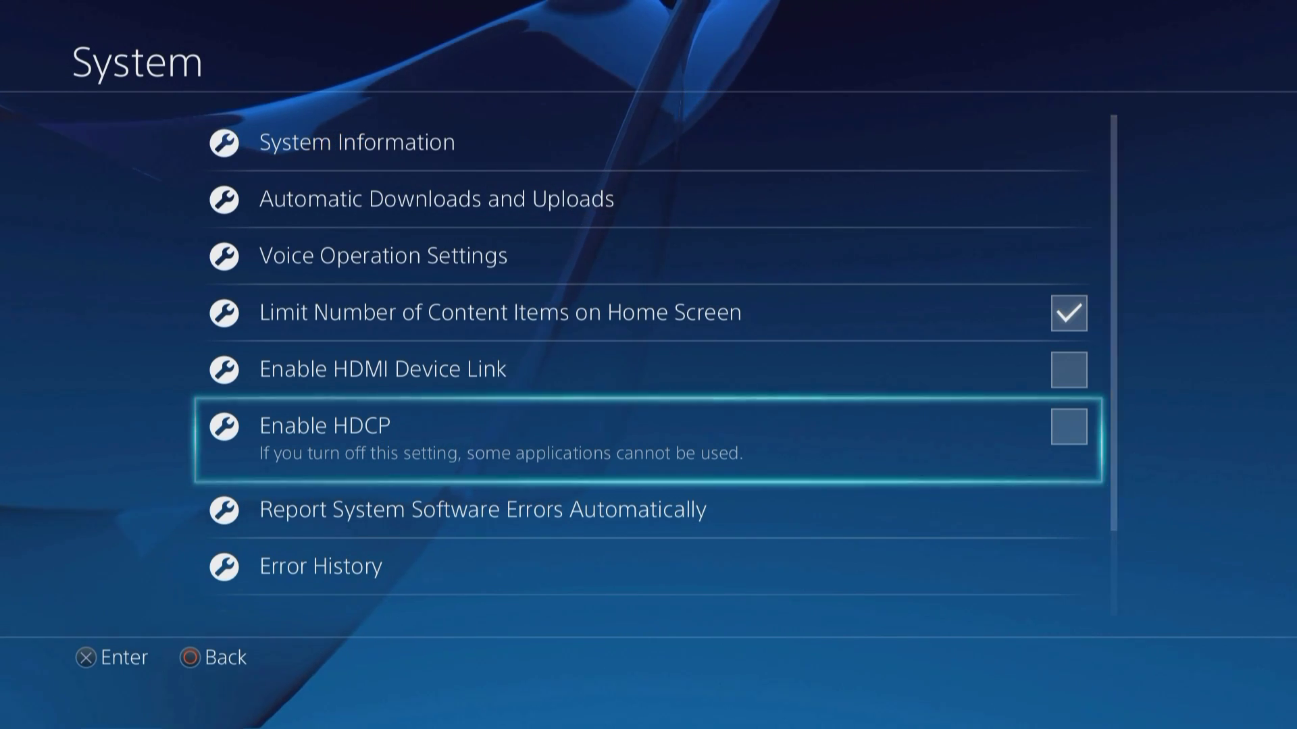
key("Up")
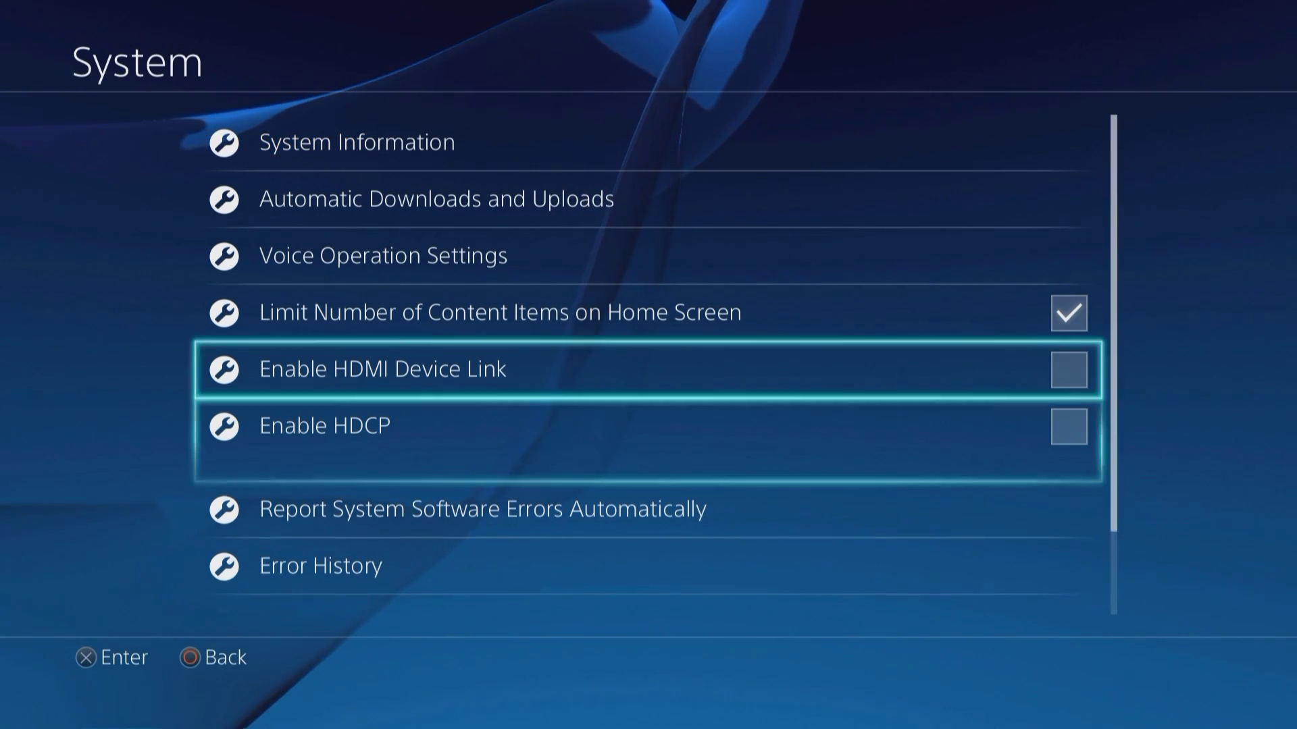
key("Down")
key("Up")
key("Up")
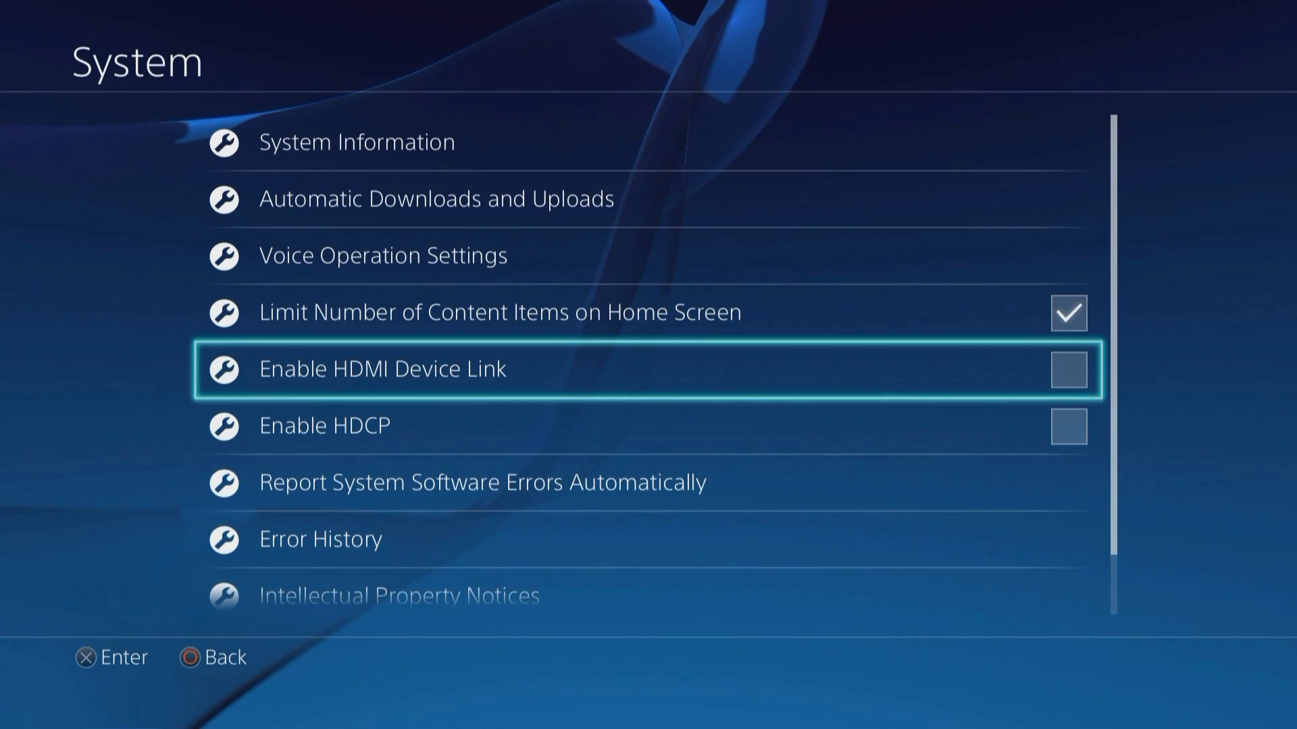
key("Down")
key("Escape")
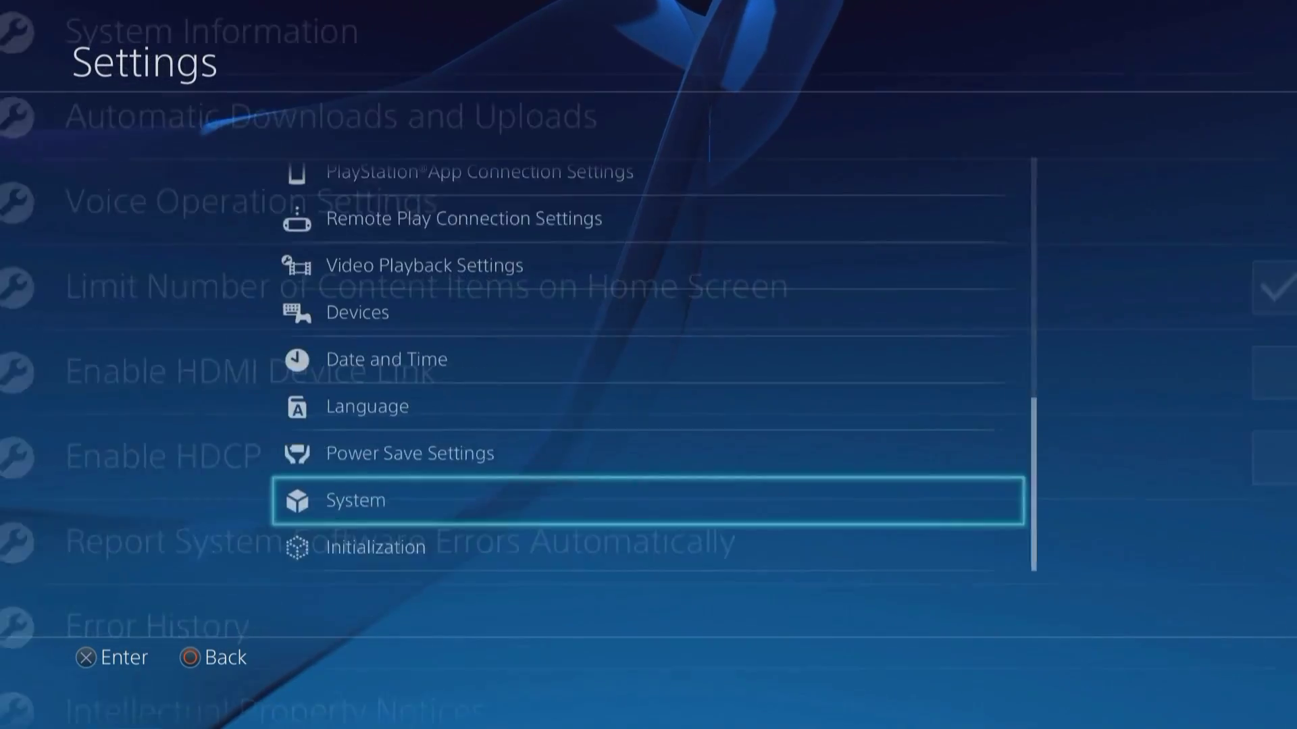
- Open the Sound and Screen settings from the main Settings list
key("Up")
key("Up")
key("Up")
key("Up")
key("Up")
key("Up")
key("Up")
key("Up")
key("Up")
key("Up")
key("Up")
key("Up")
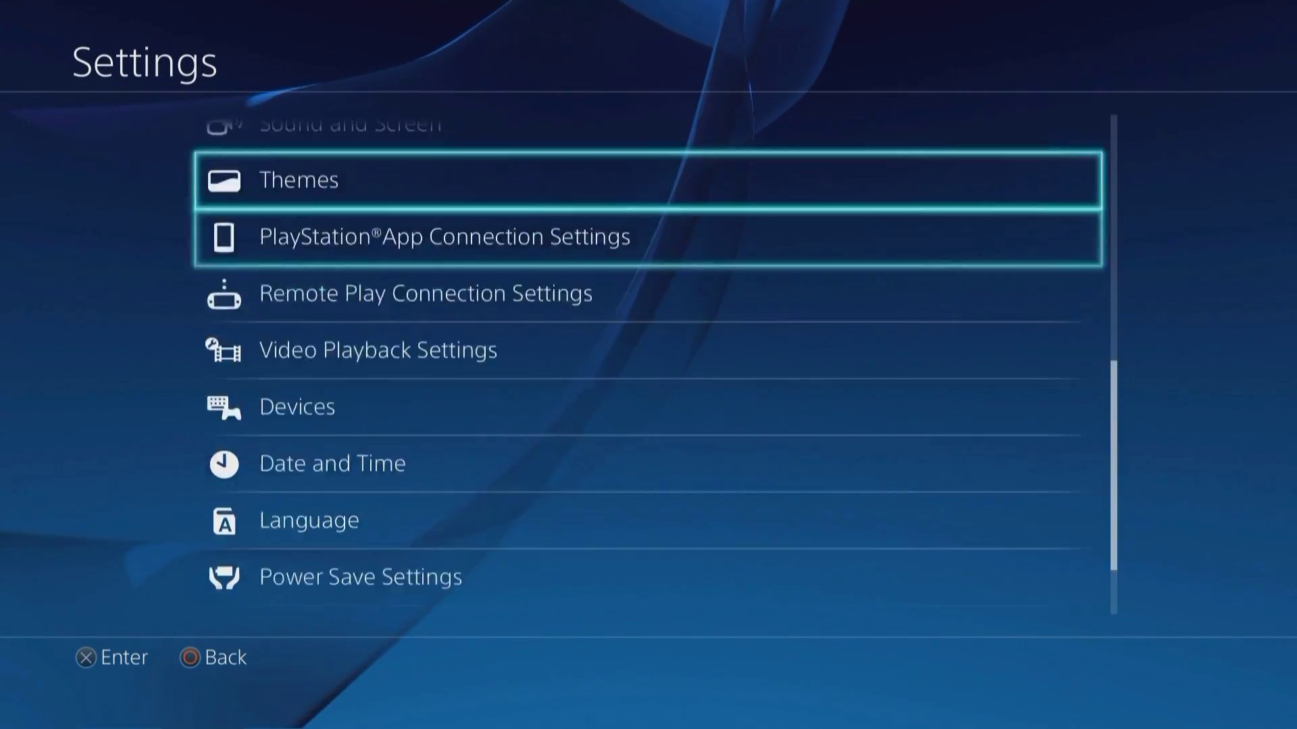
key("Down")
key("Down")
key("Down")
key("Return")
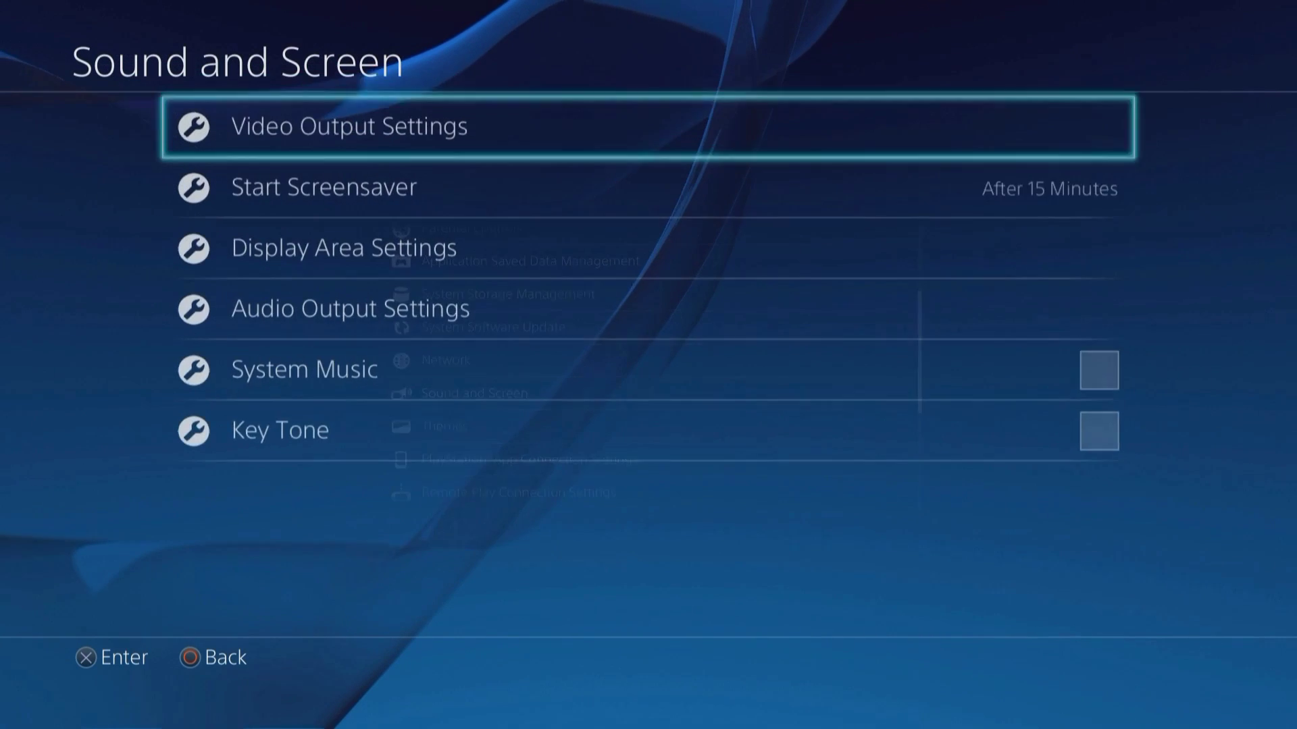
- In the Audio Output Settings, set the Primary Output Port to DIGITAL OUT (OPTICAL), keeping Dolby Digital 5.1ch as the supported format
key("Down")
key("Down")
key("Down")
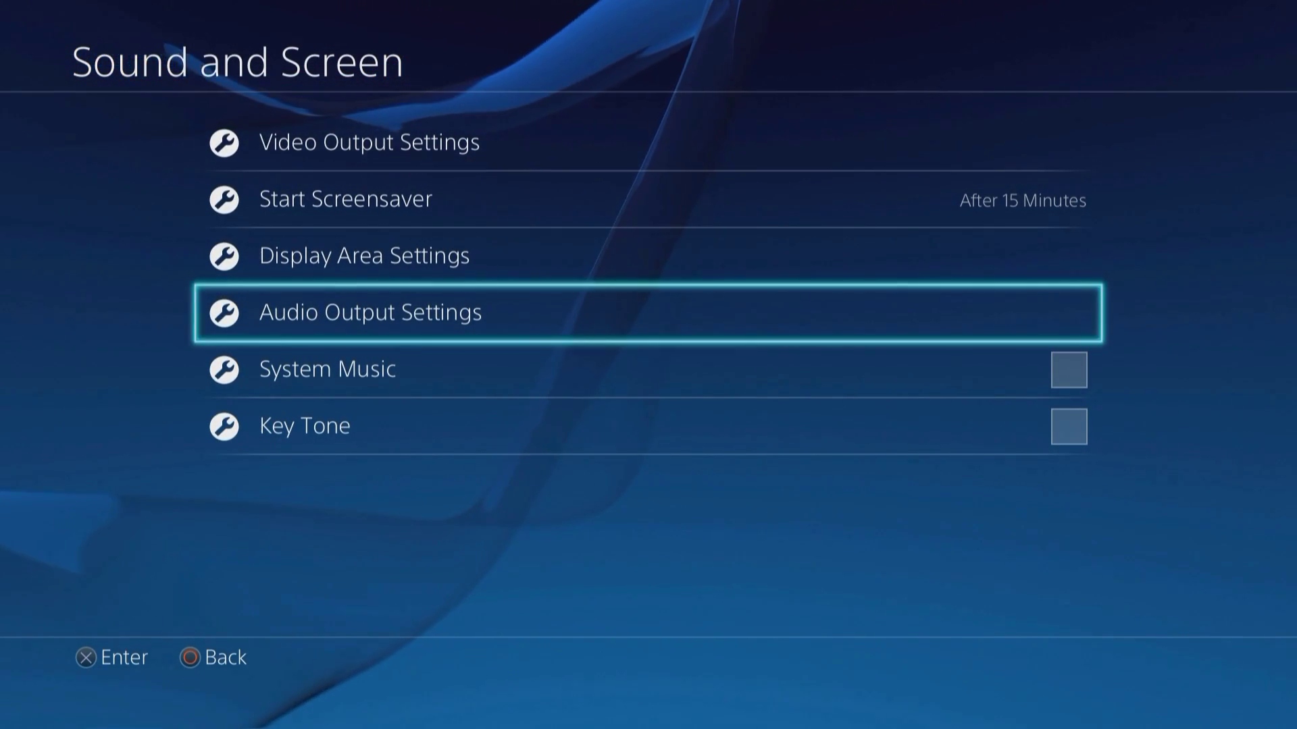
key("Return")
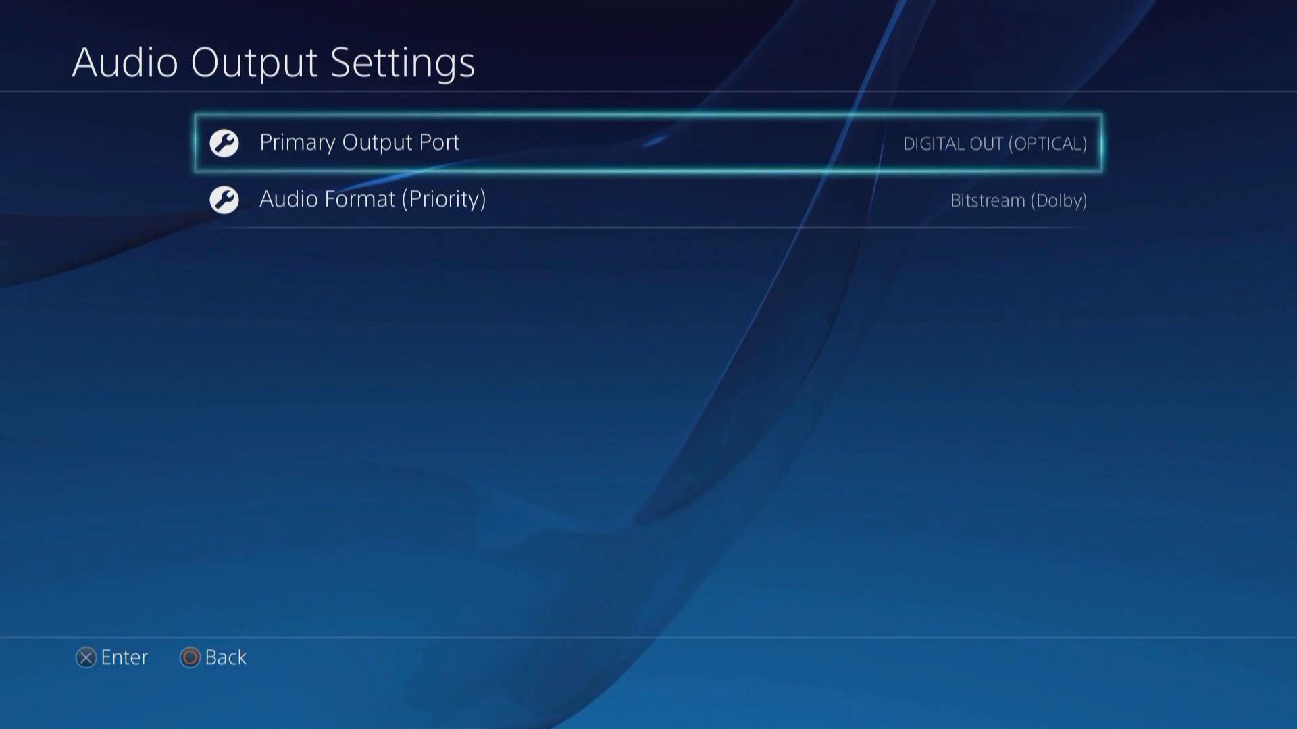
key("Return")
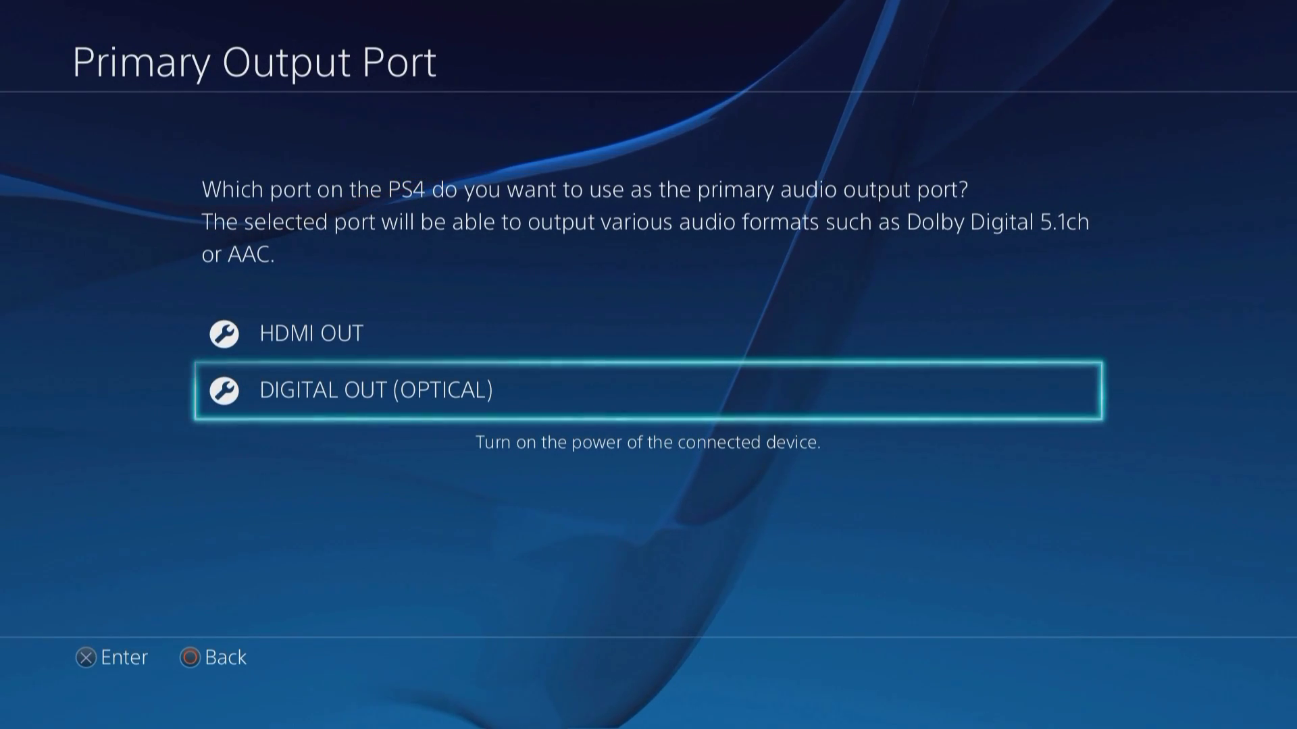
key("Return")
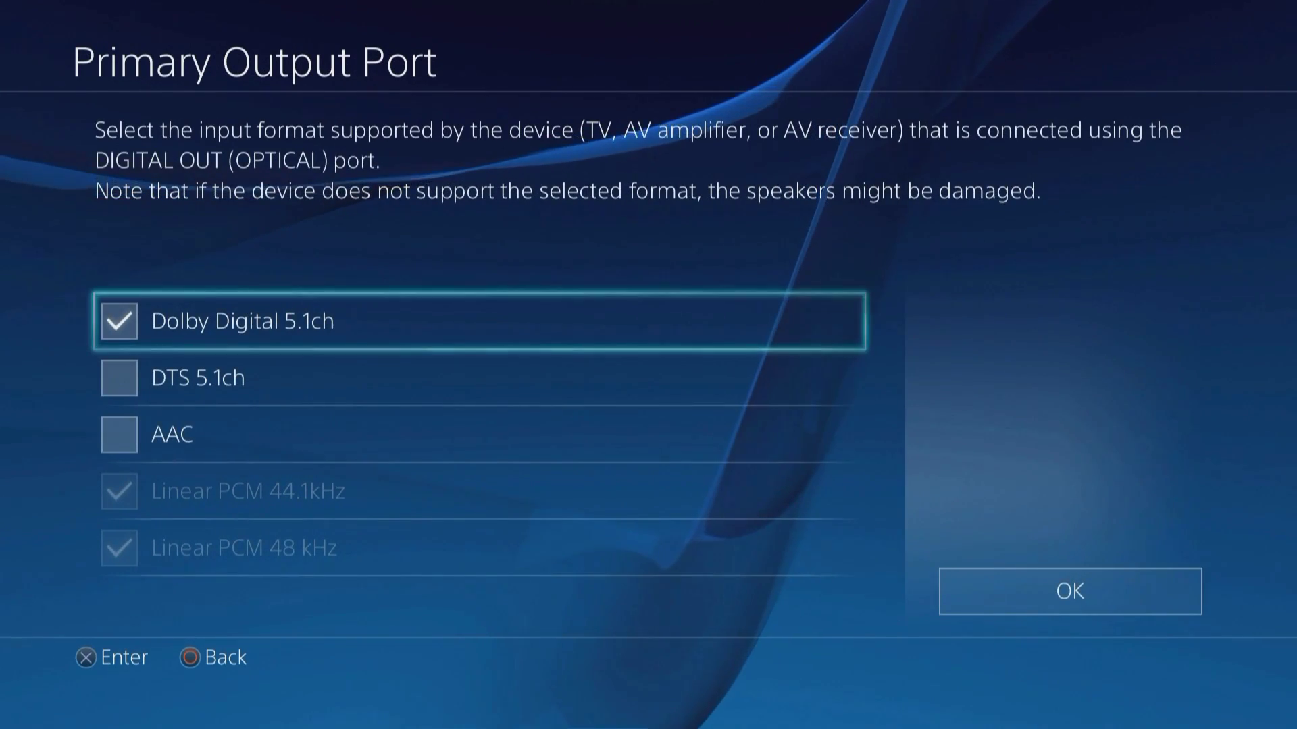
key("Right")
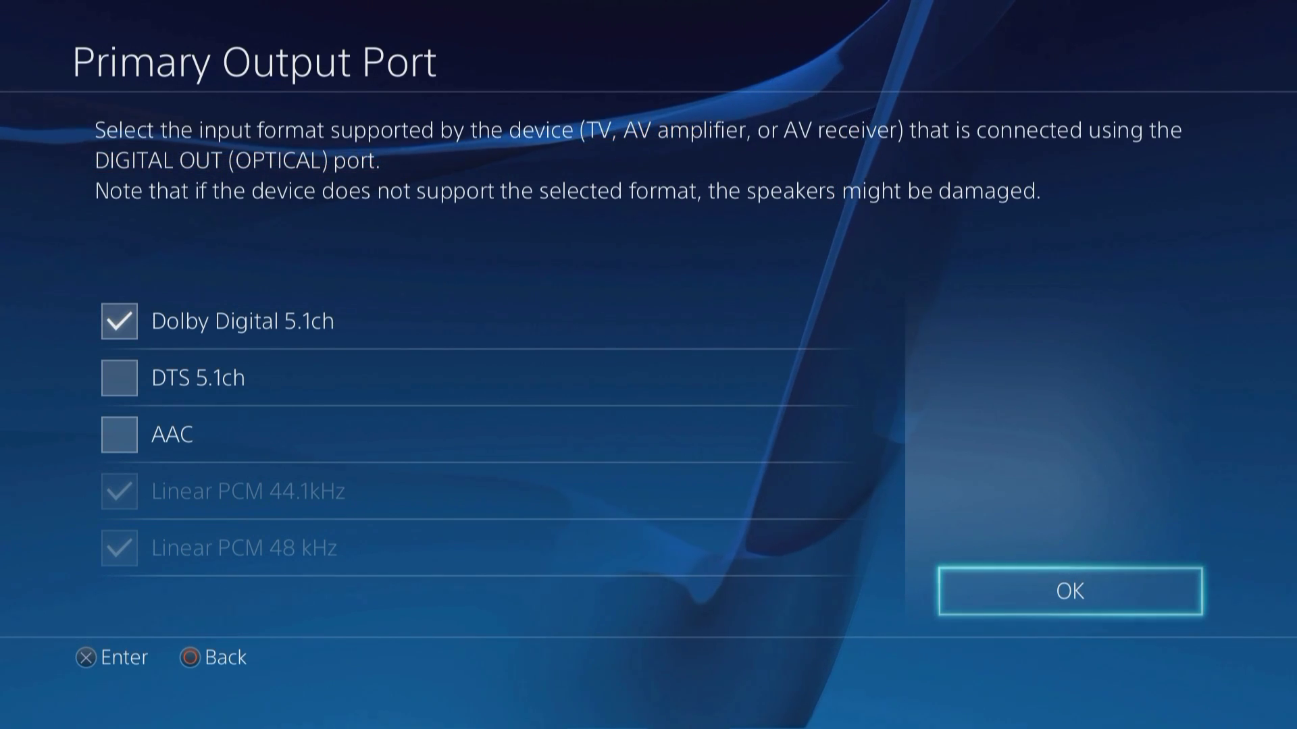
key("Return")
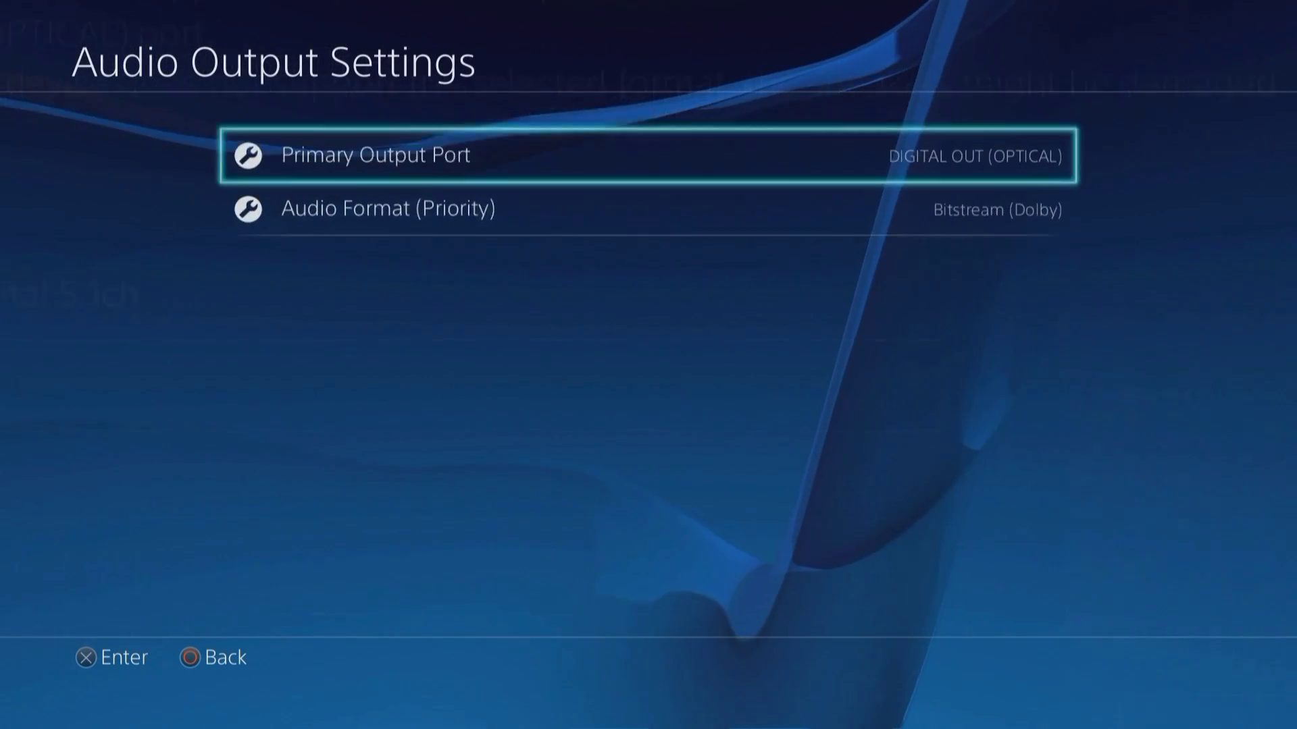
- Set the Audio Format (Priority) to Bitstream (Dolby) and leave the Audio Output Settings
key("Down")
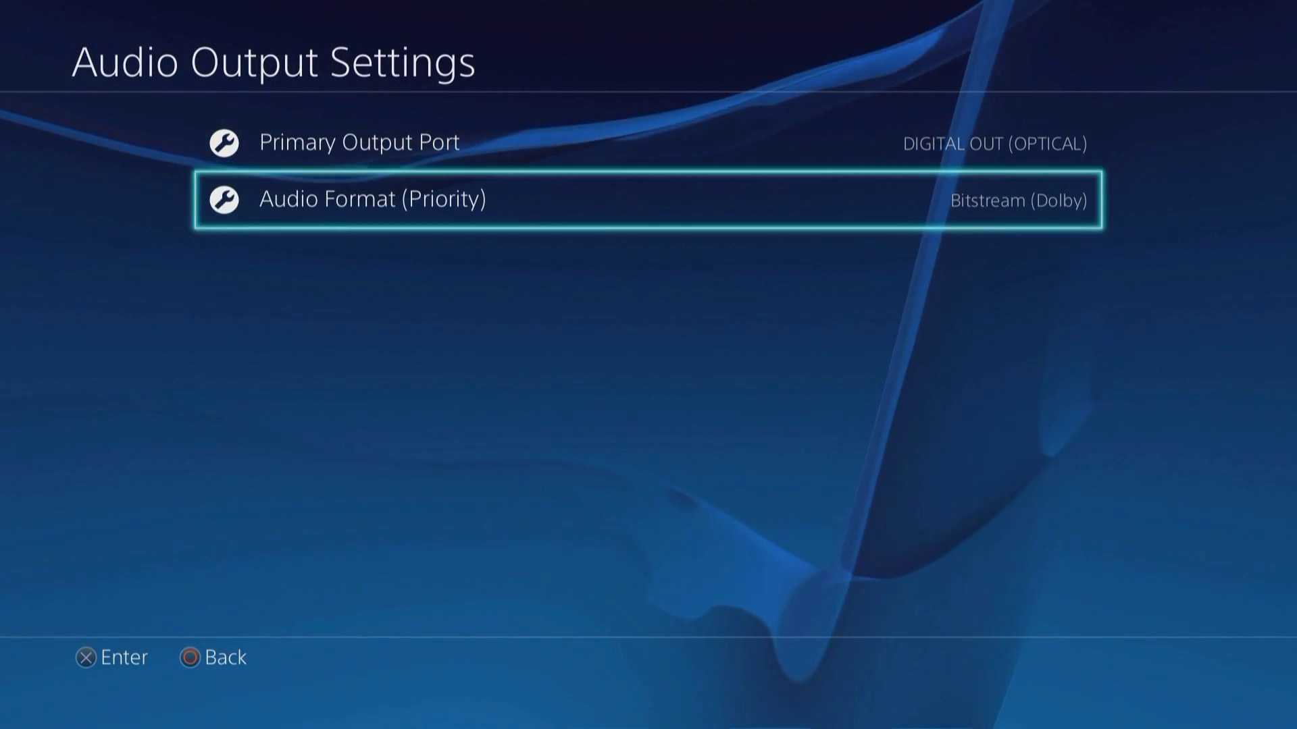
key("Return")
key("Up")
key("Down")
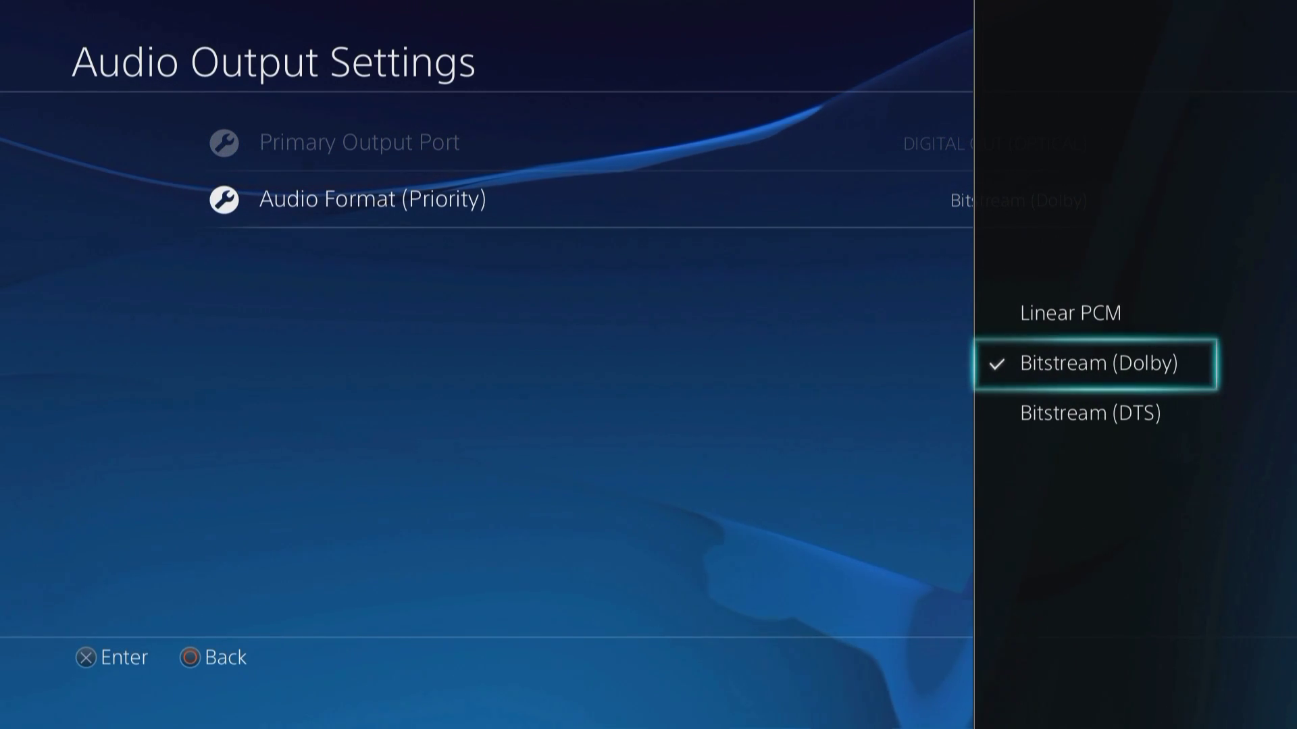
key("Up")
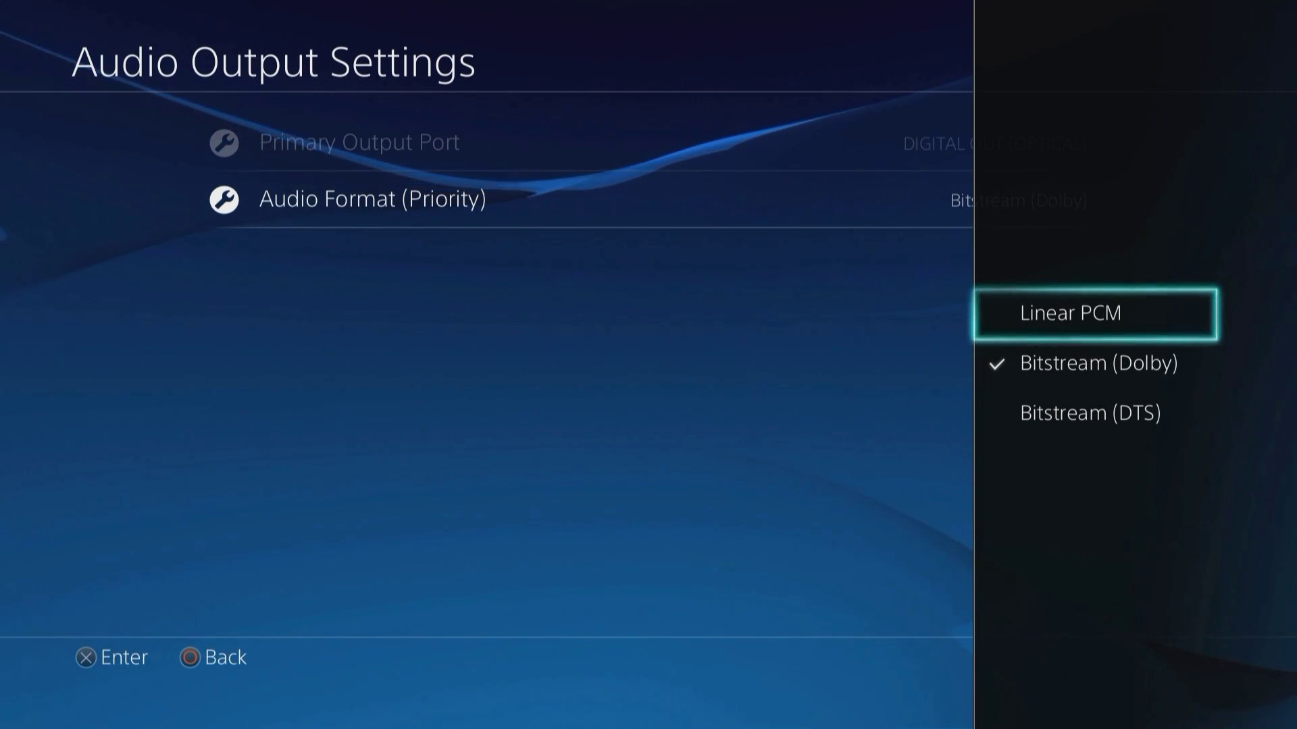
key("Down")
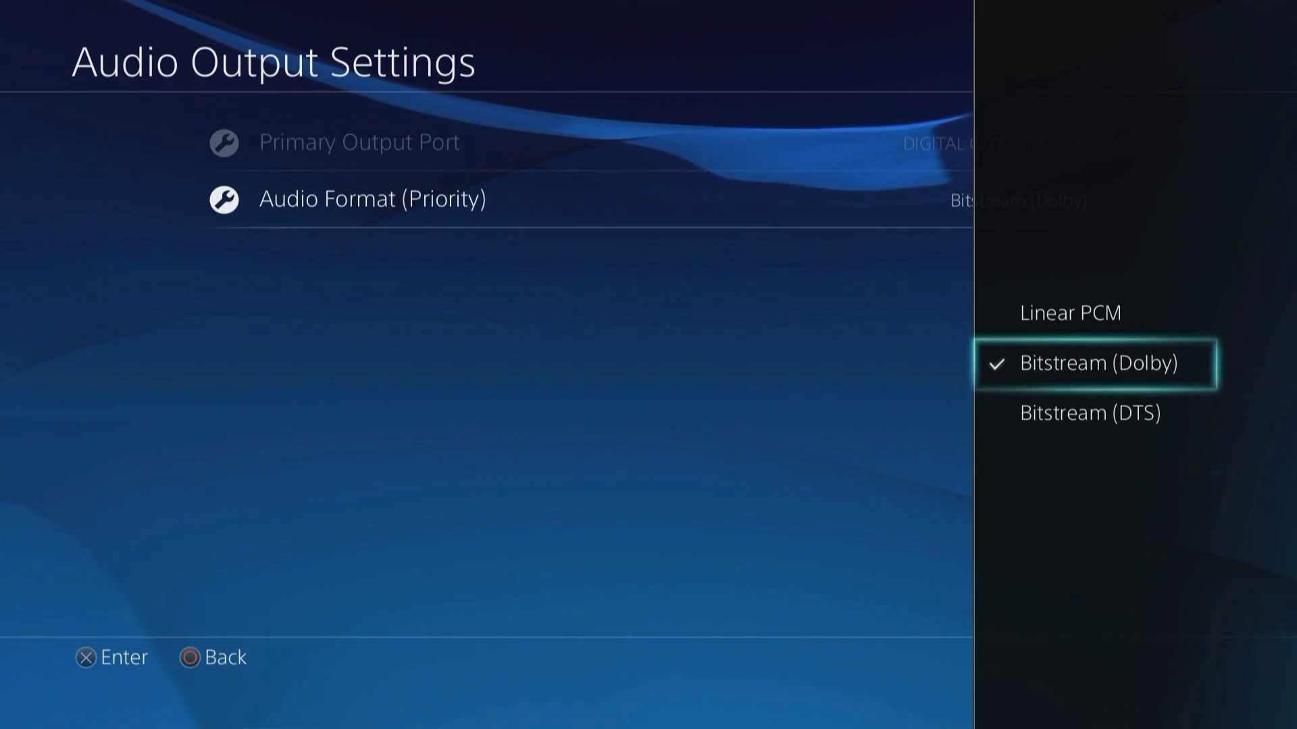
key("Up")
key("Down")
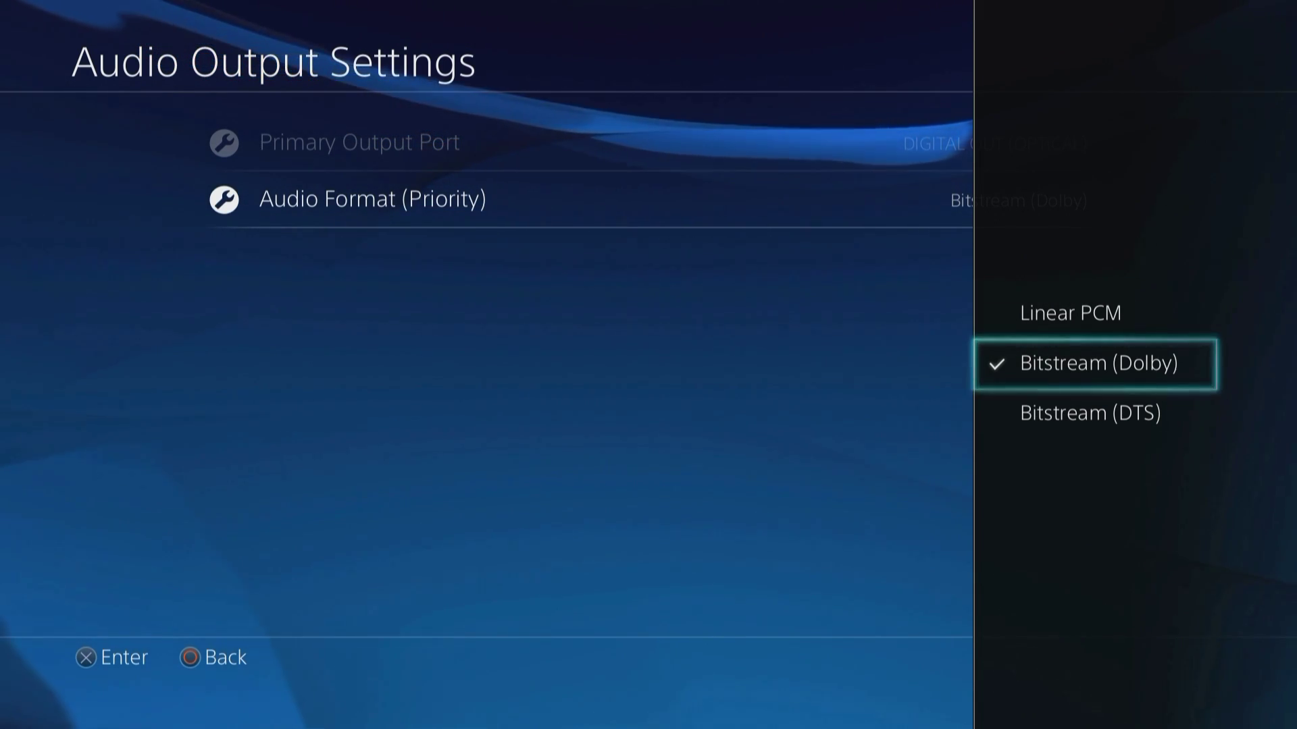
key("Return")
key("Escape")
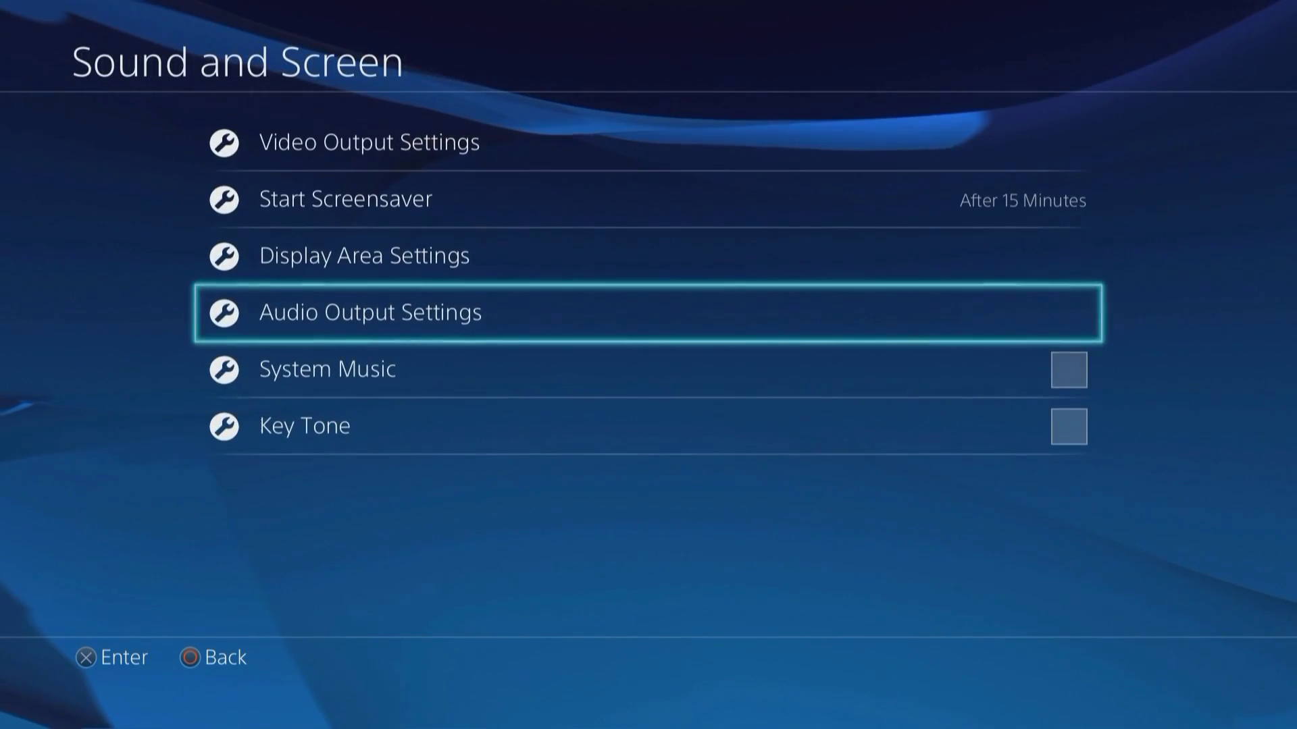
key("Up")
key("Up")
key("Down")
key("Up")
key("Up")
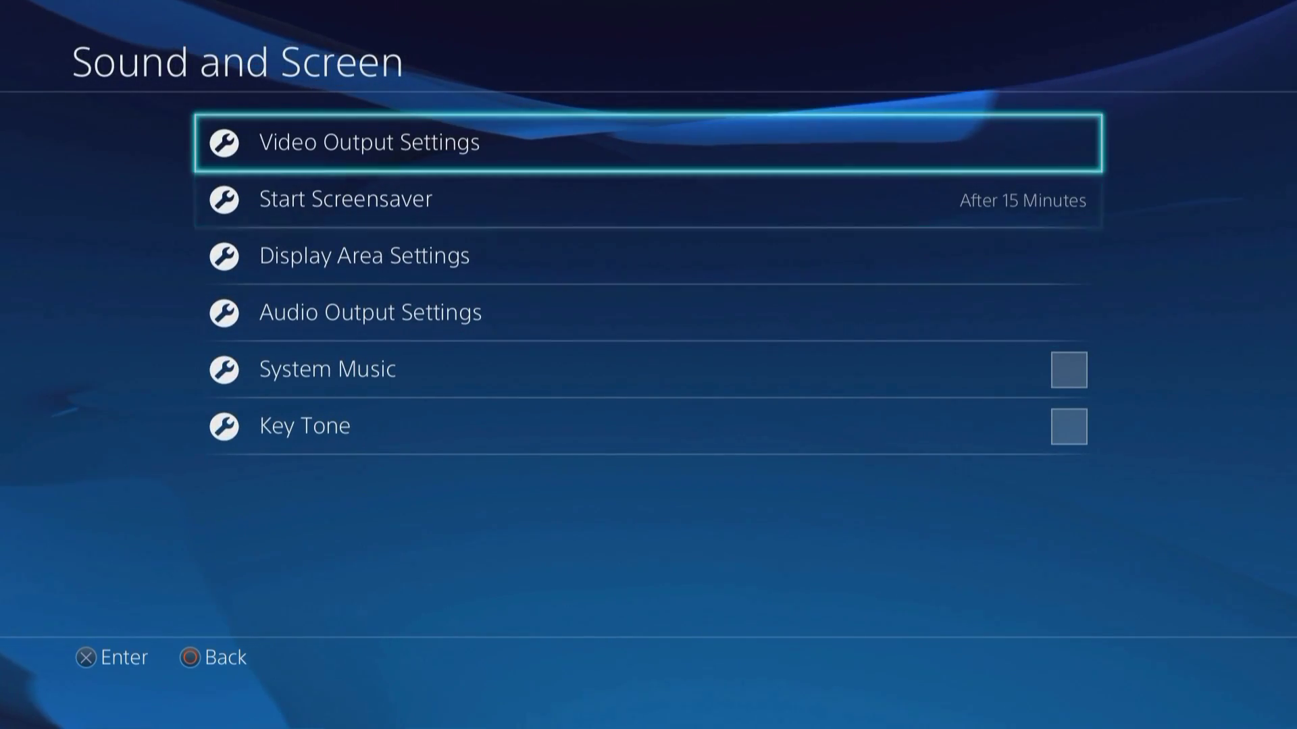
- Leave the Sound and Screen settings and open the Audio Devices page in the Devices settings
key("Escape")
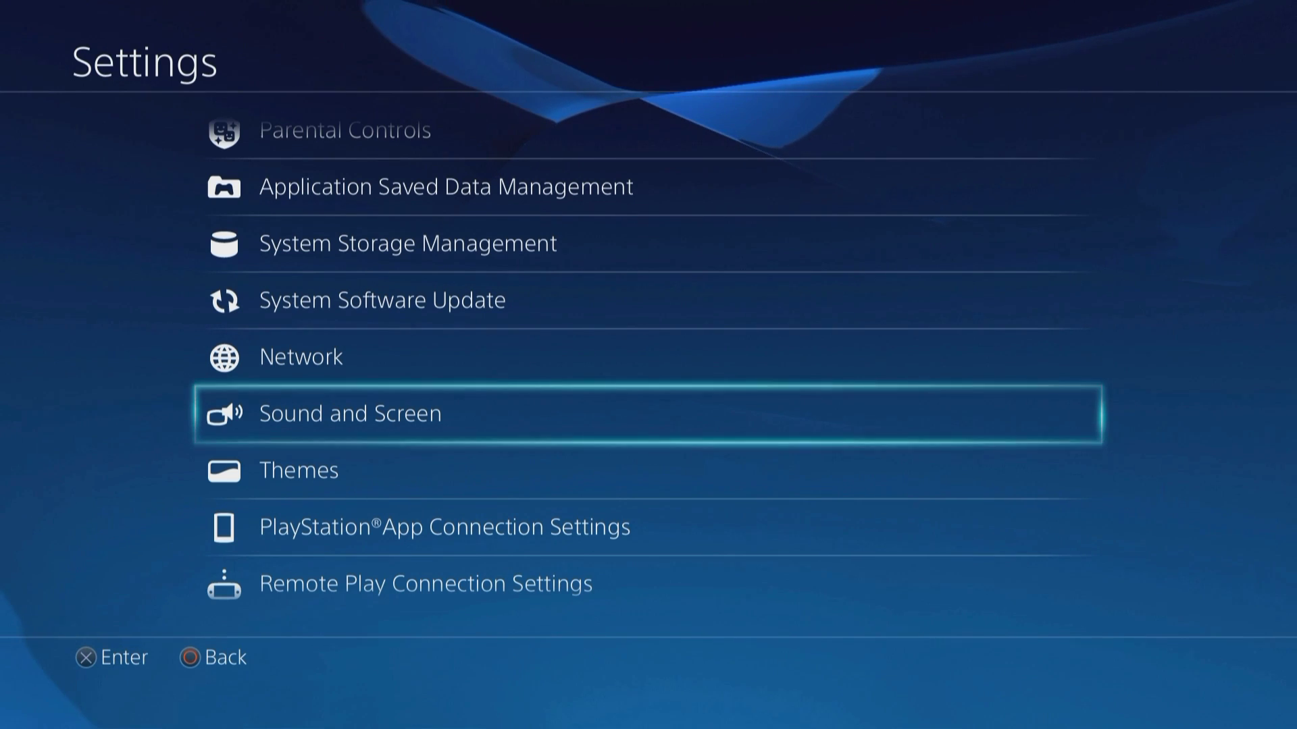
key("Down")
key("Down")
key("Down")
key("Down")
key("Down")
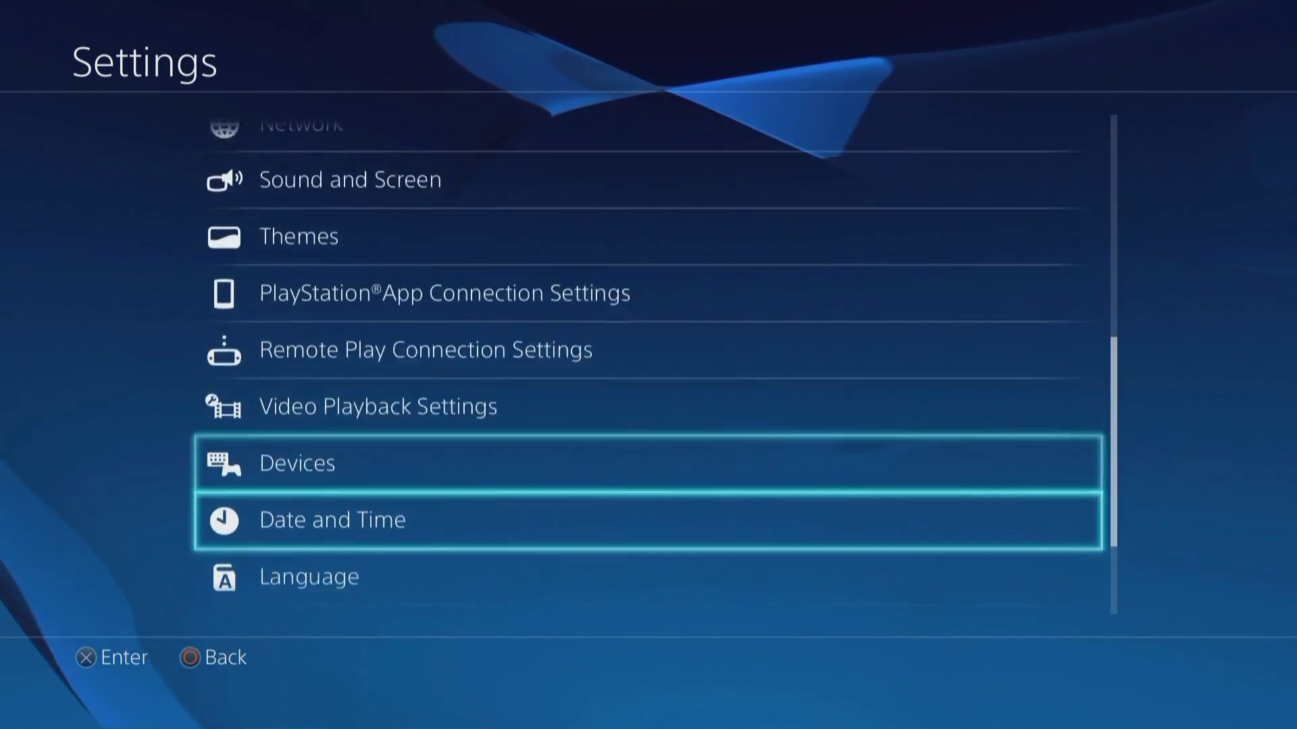
key("Return")
key("Down")
key("Down")
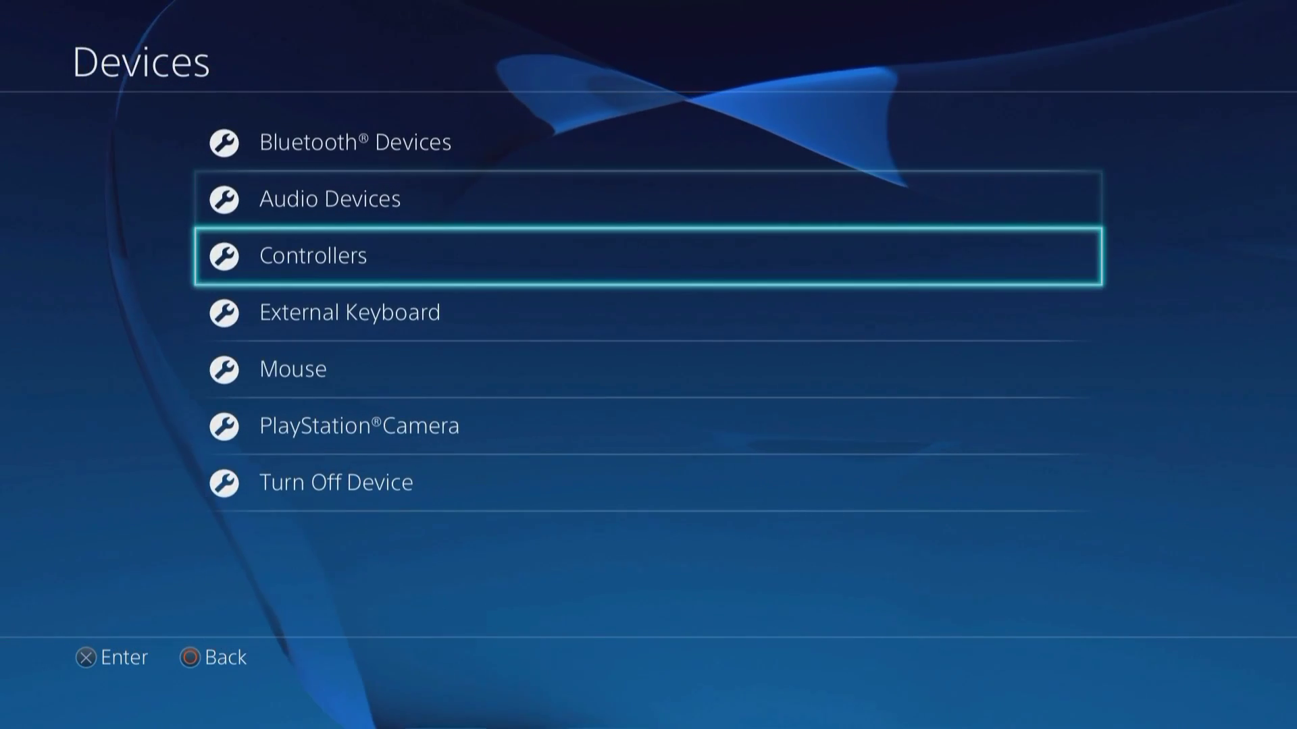
key("Up")
key("Return")
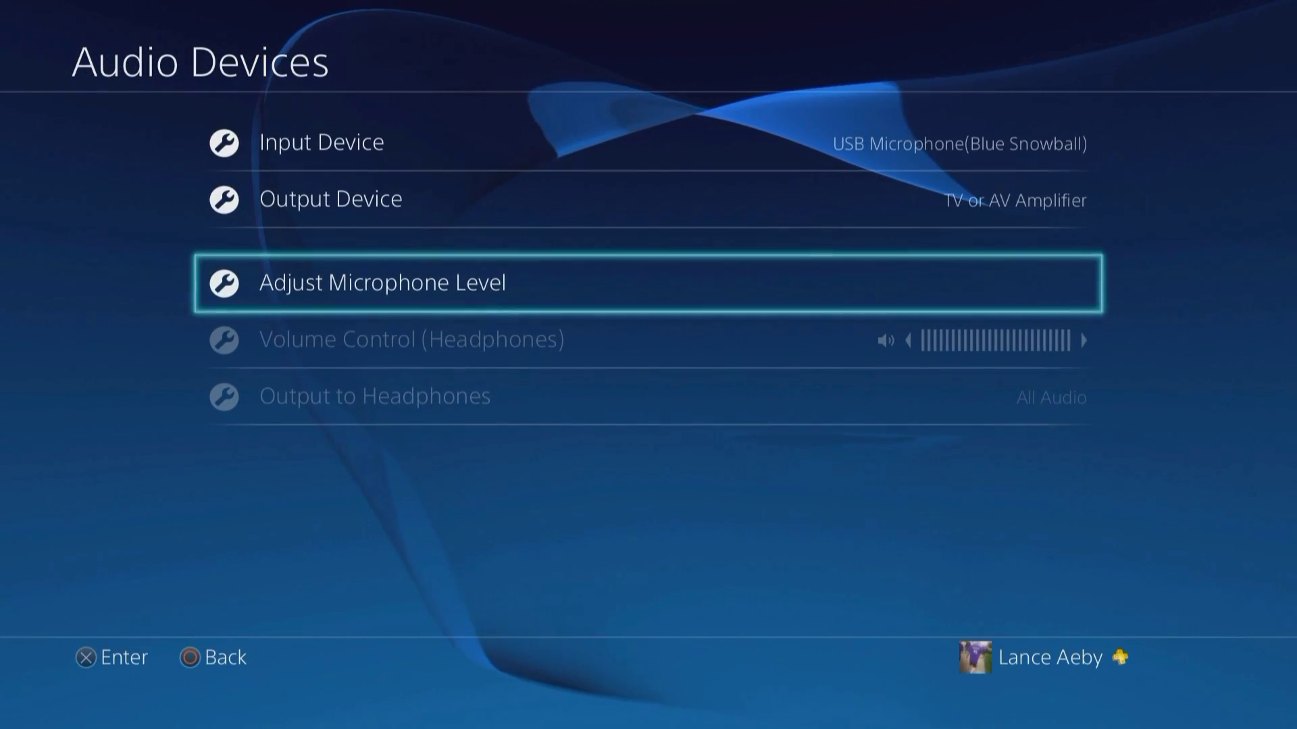
- Review which microphones and outputs are available under Input Device and Output Device
key("Up")
key("Up")
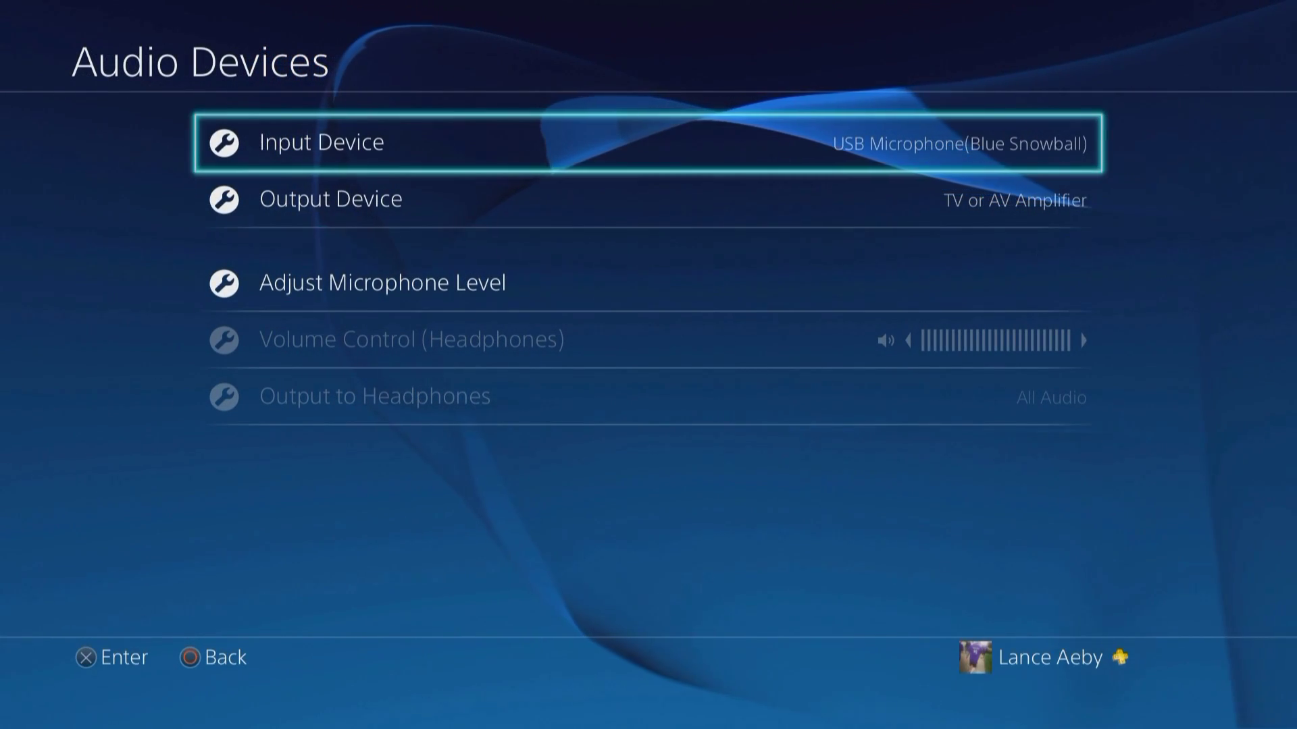
key("Return")
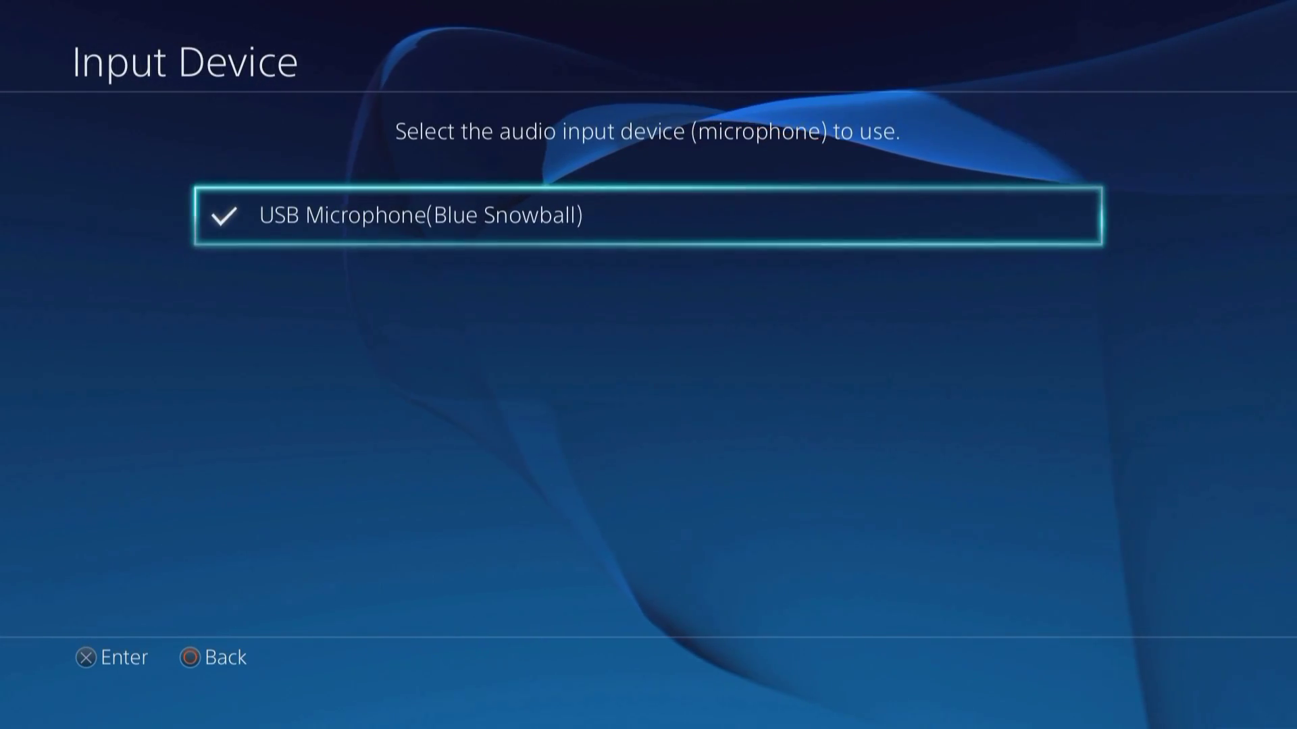
key("Escape")
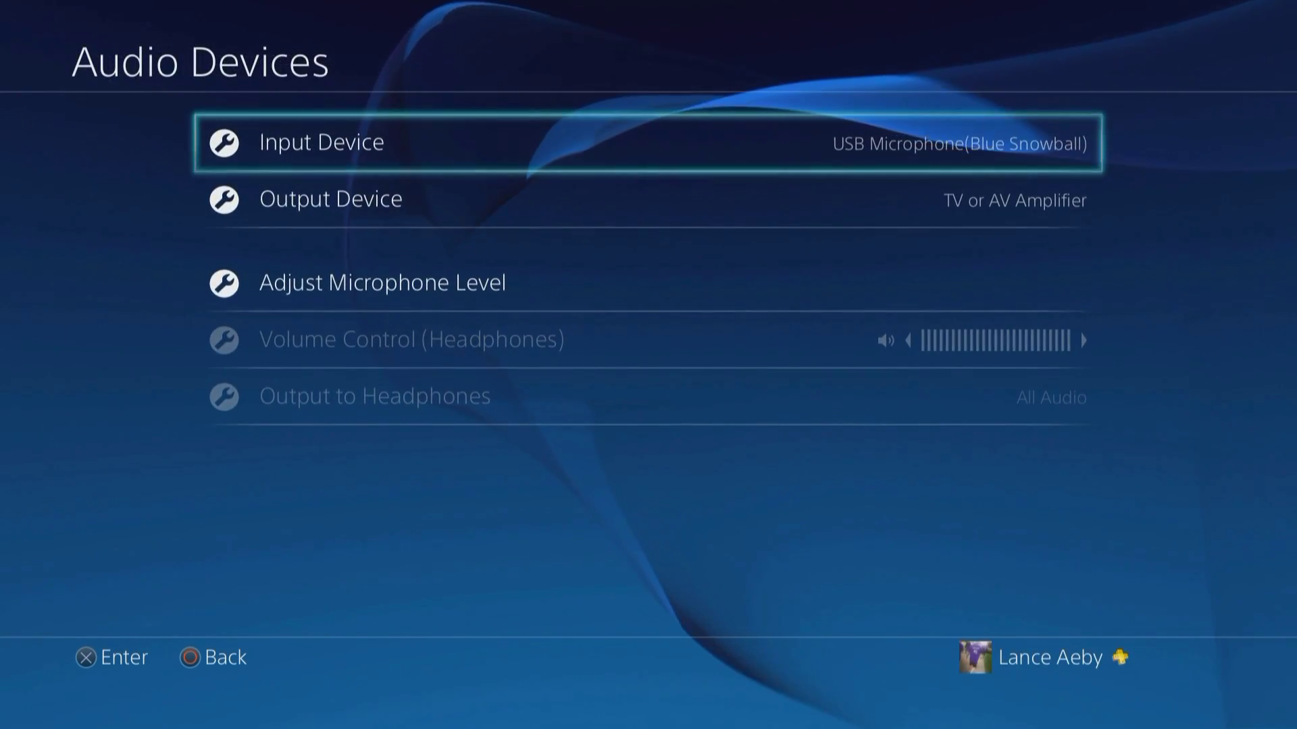
key("Down")
key("Return")
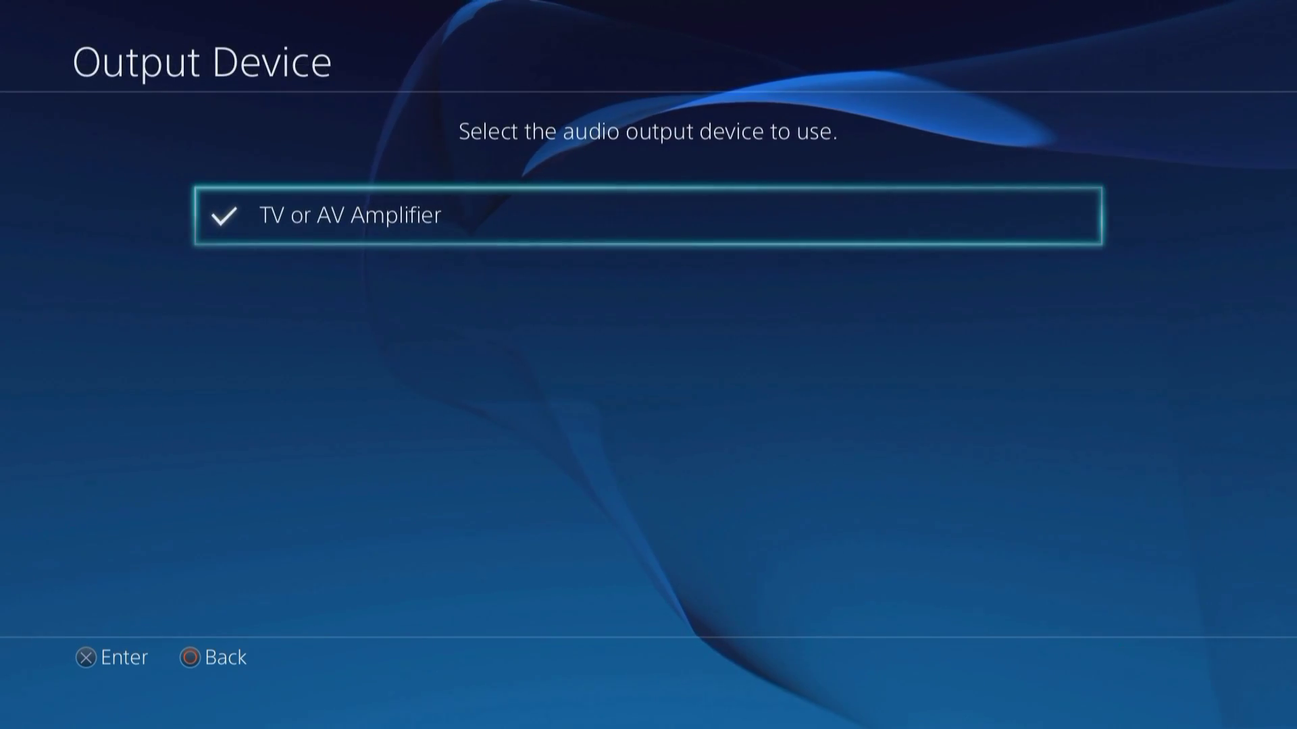
key("Escape")
- Check the Adjust Microphone Level page without changing it, and leave the Audio Devices and Devices settings
key("Down")
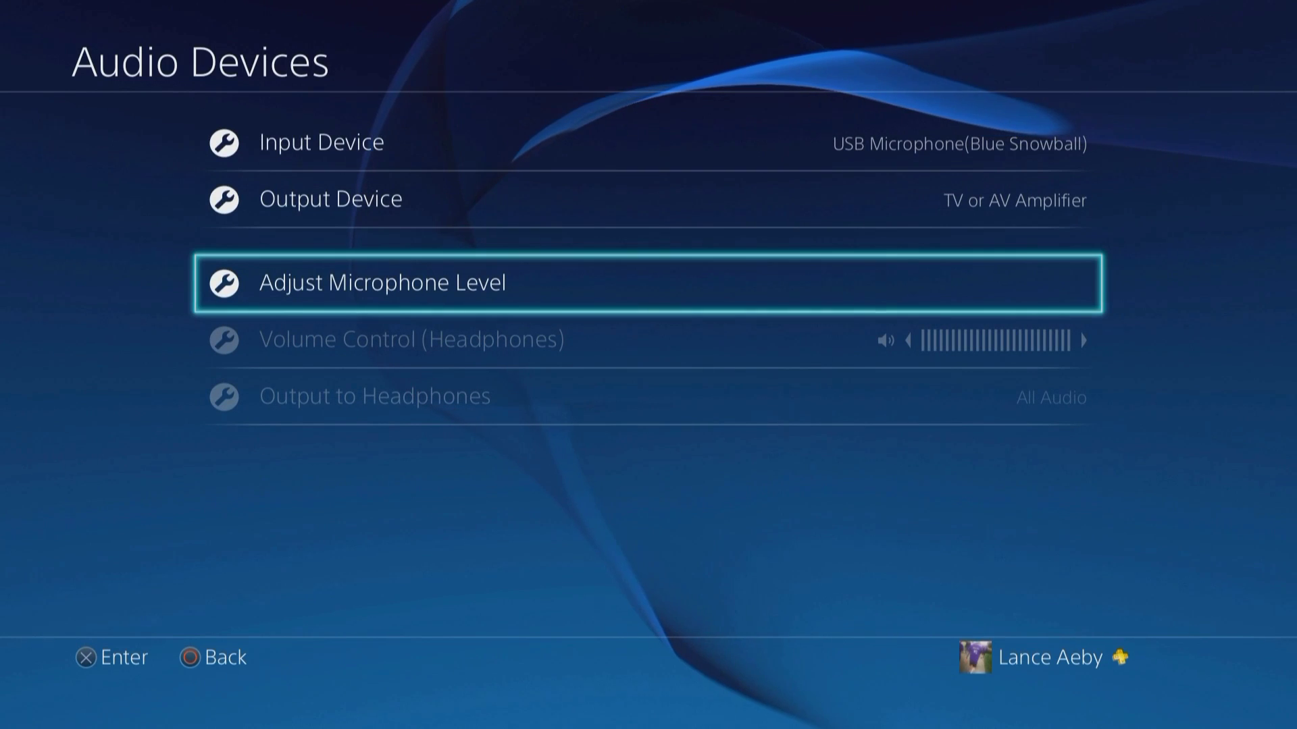
key("Down")
key("Up")
key("Return")
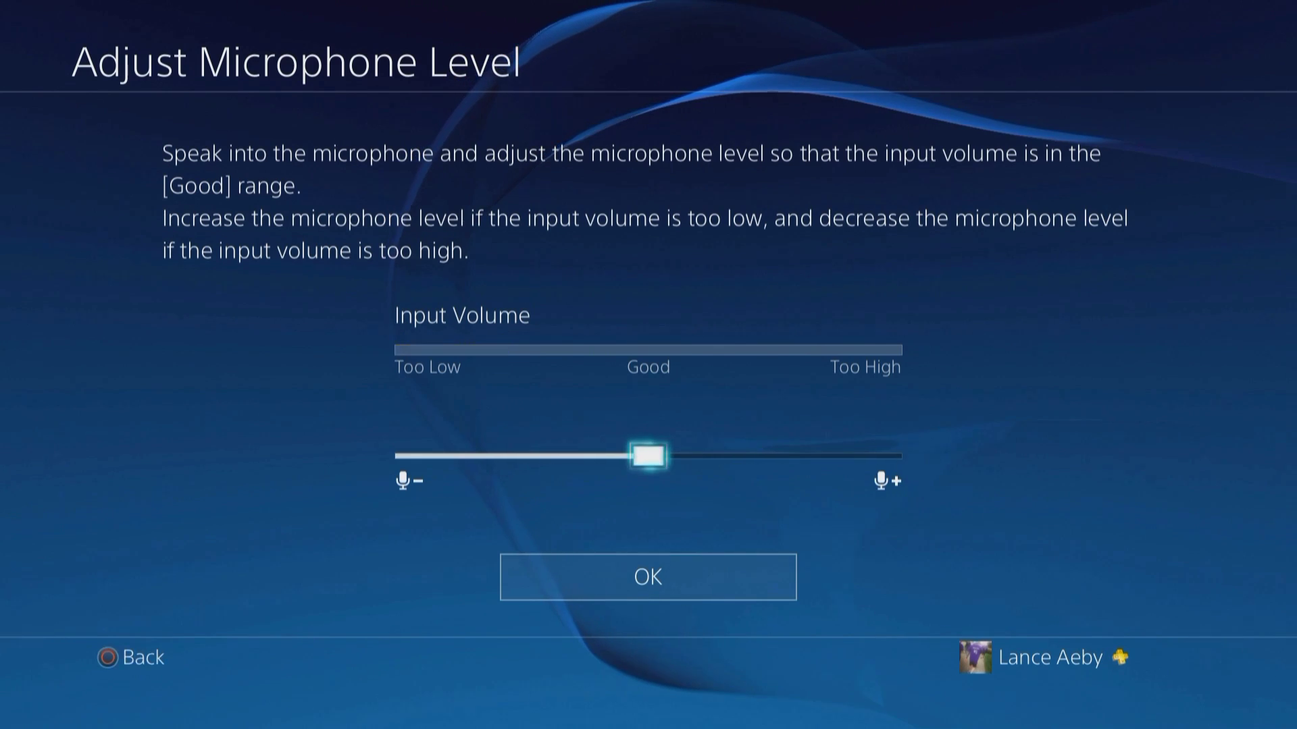
key("Escape")
key("Escape")
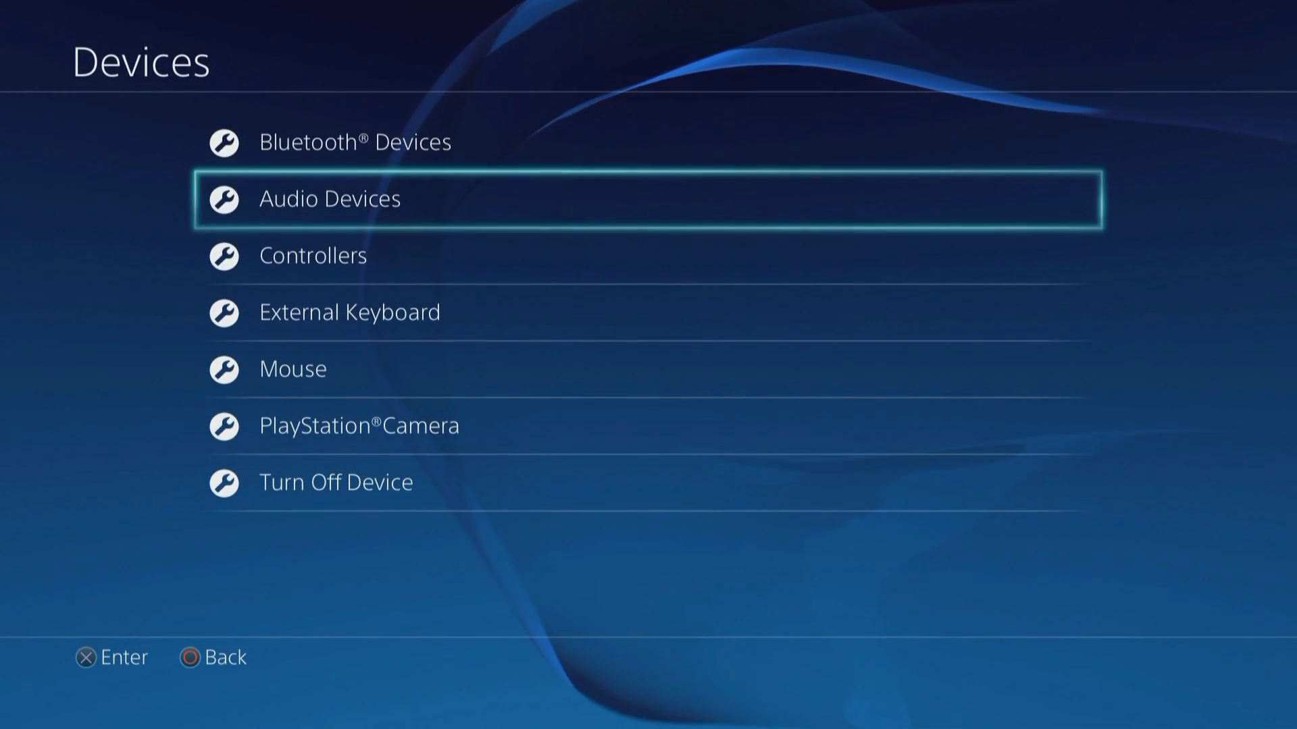
key("Down")
key("Up")
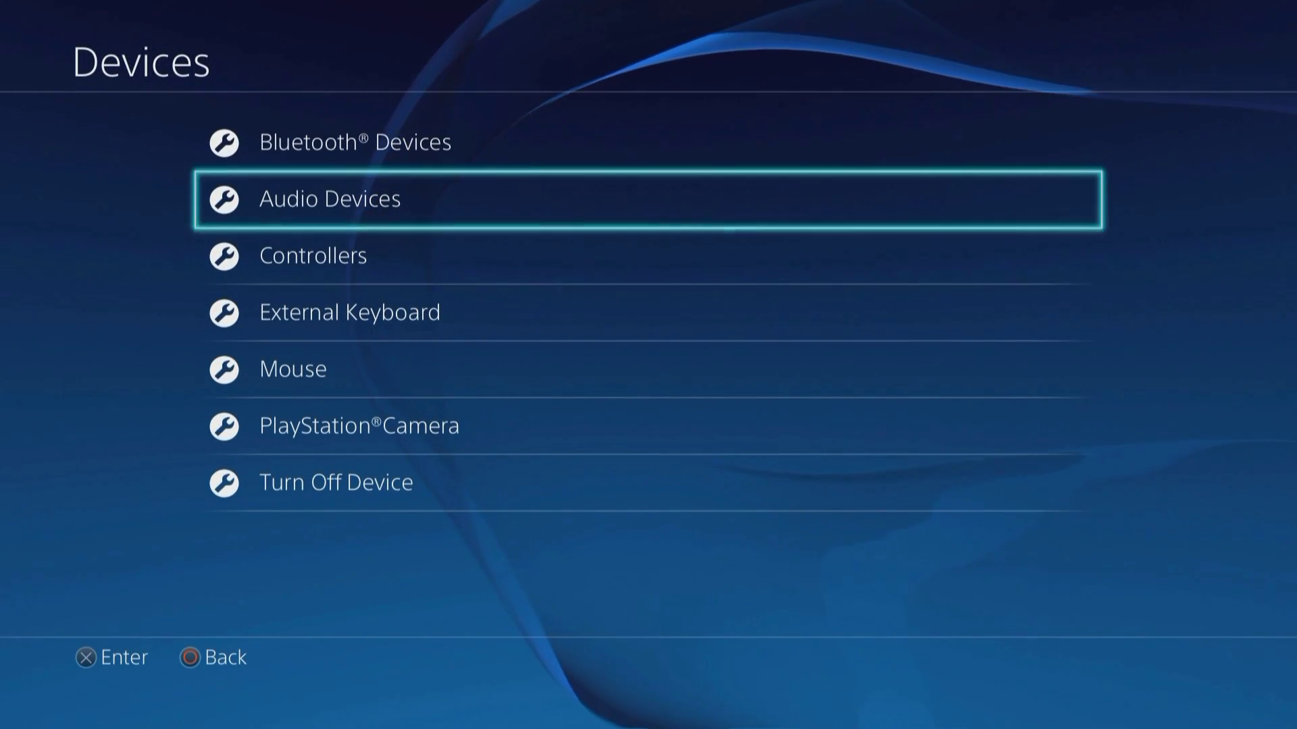
key("Up")
key("Escape")
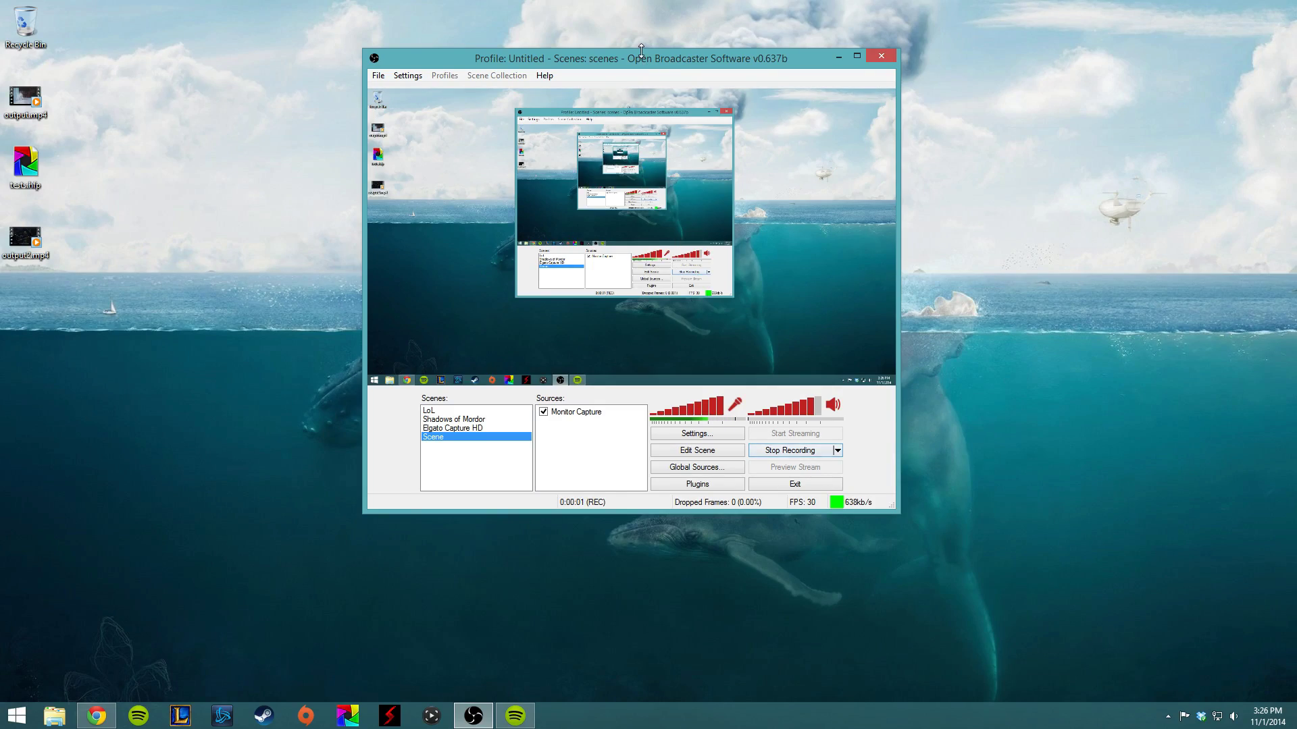
- Switch to Open Broadcaster Software and open the Encoding page of its settings
left_click_drag(644, 64, 676, 92)
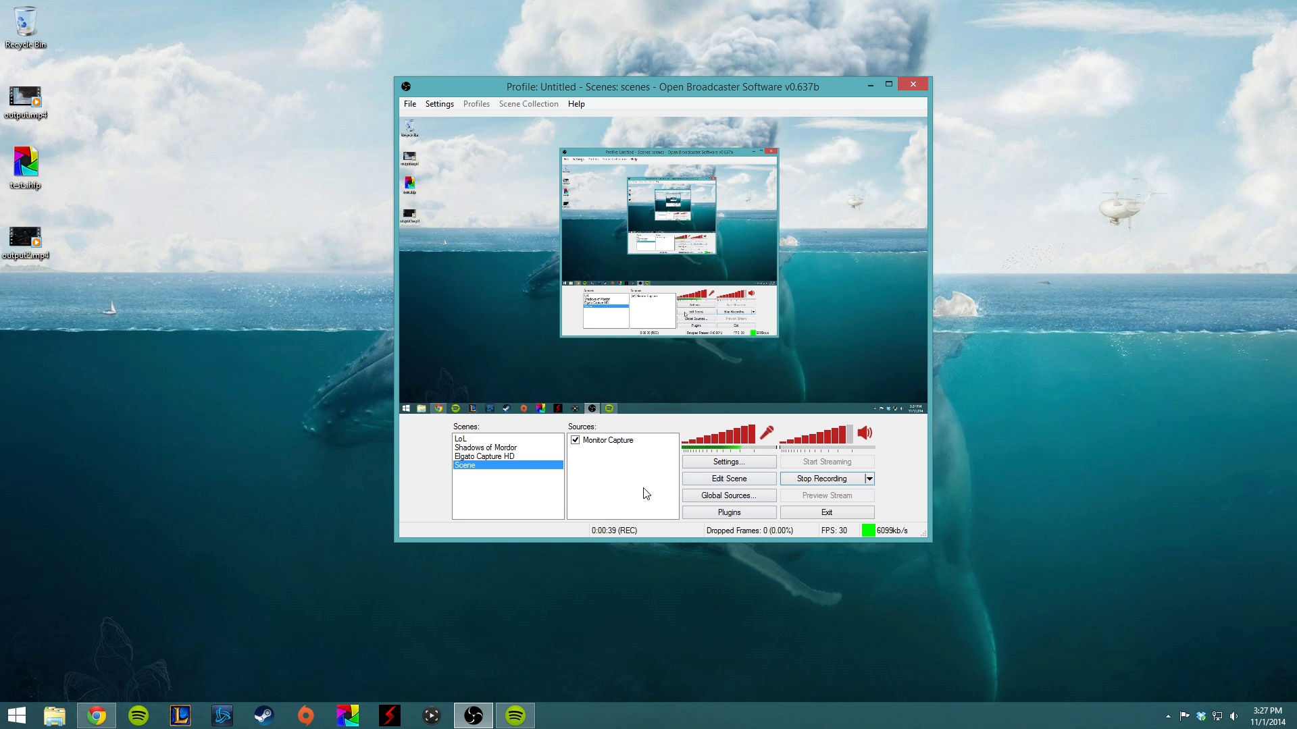
left_click(446, 104)
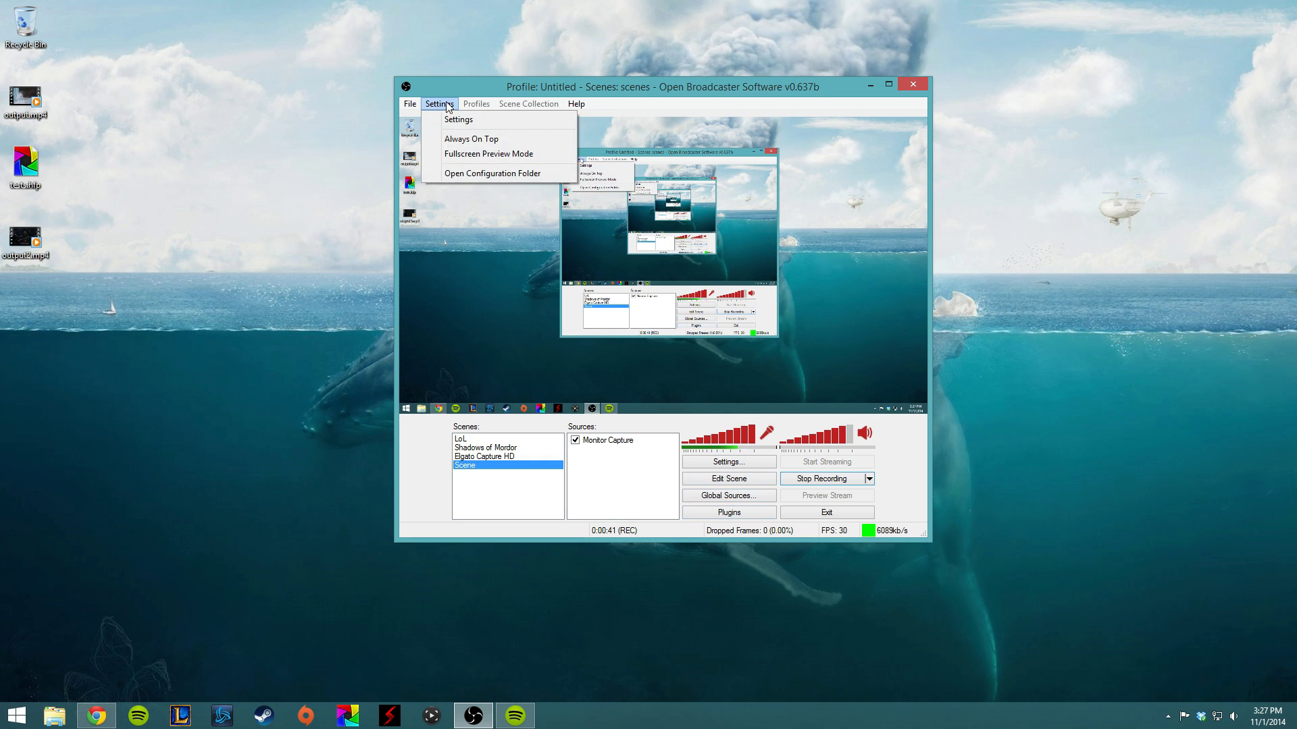
left_click(469, 112)
left_click(442, 103)
left_click(458, 121)
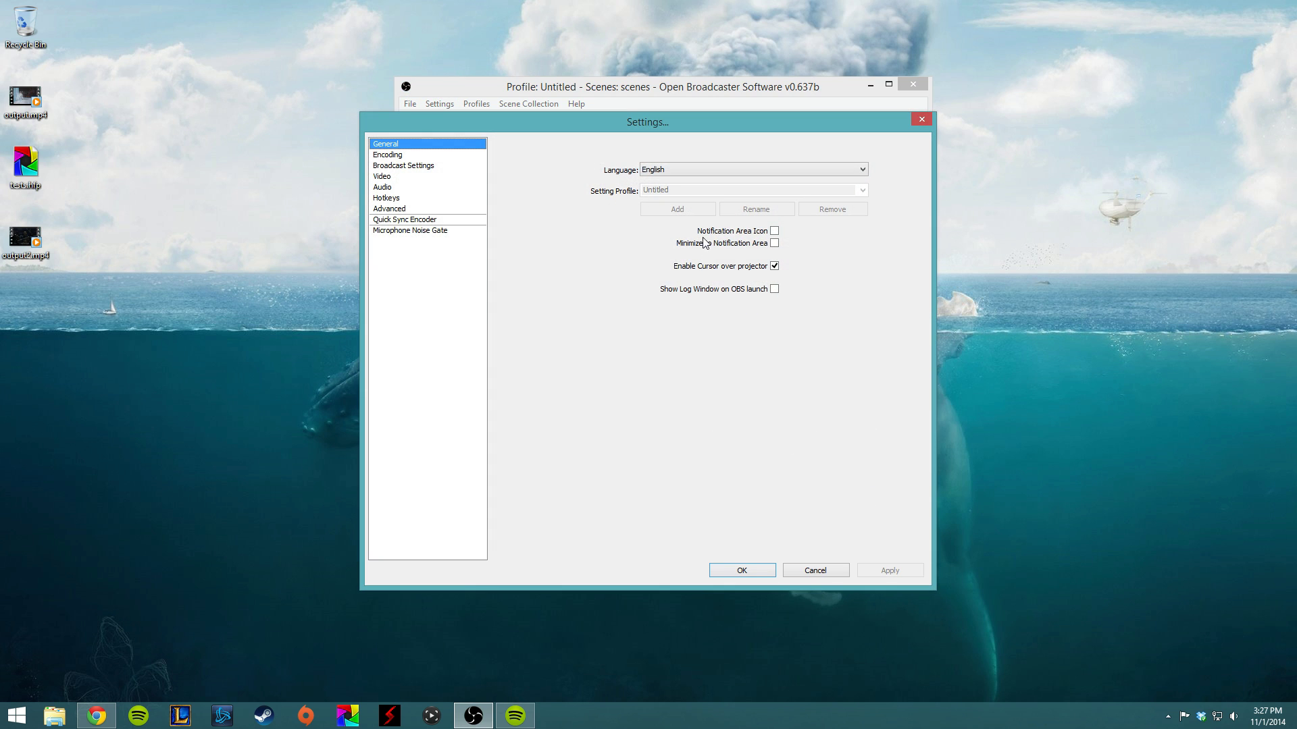
left_click(415, 155)
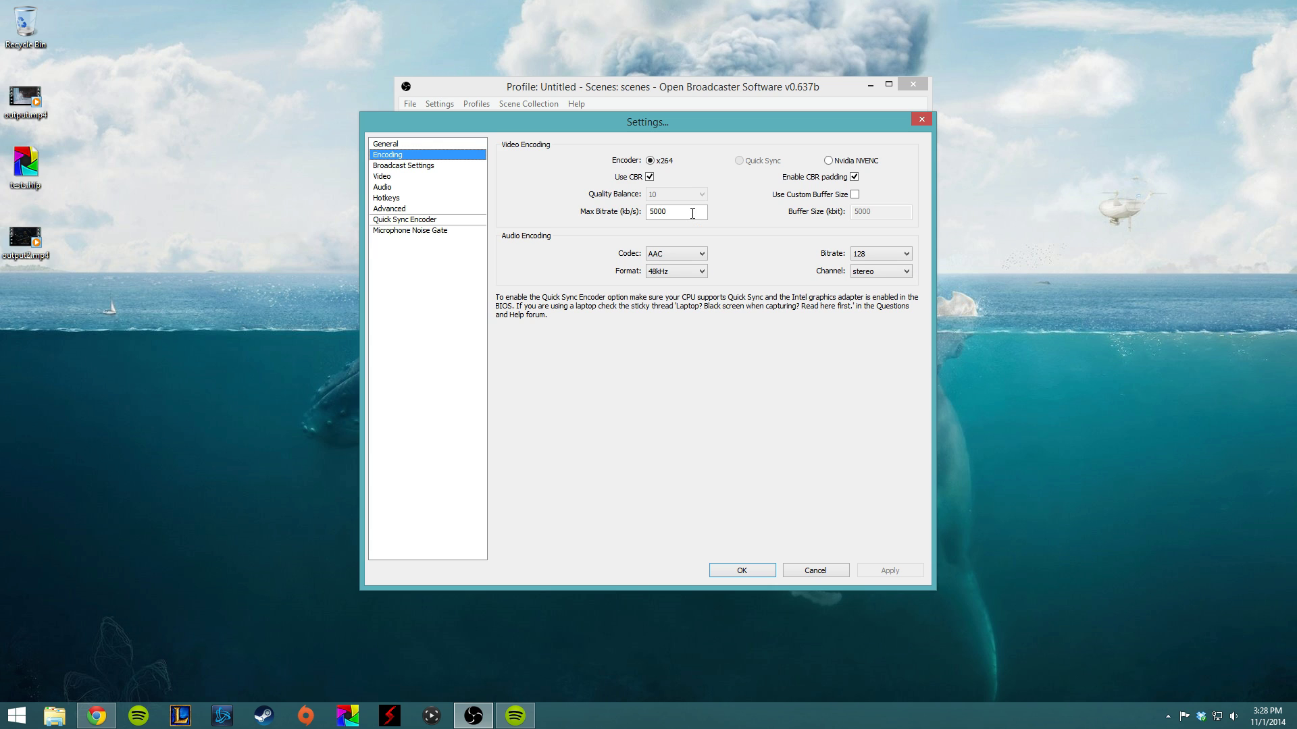
- Try a Max Bitrate of 2500 kb/s for the video encoding and set it back to 5000 kb/s
left_click_drag(692, 213, 637, 213)
type("2500")
left_click_drag(692, 217, 637, 219)
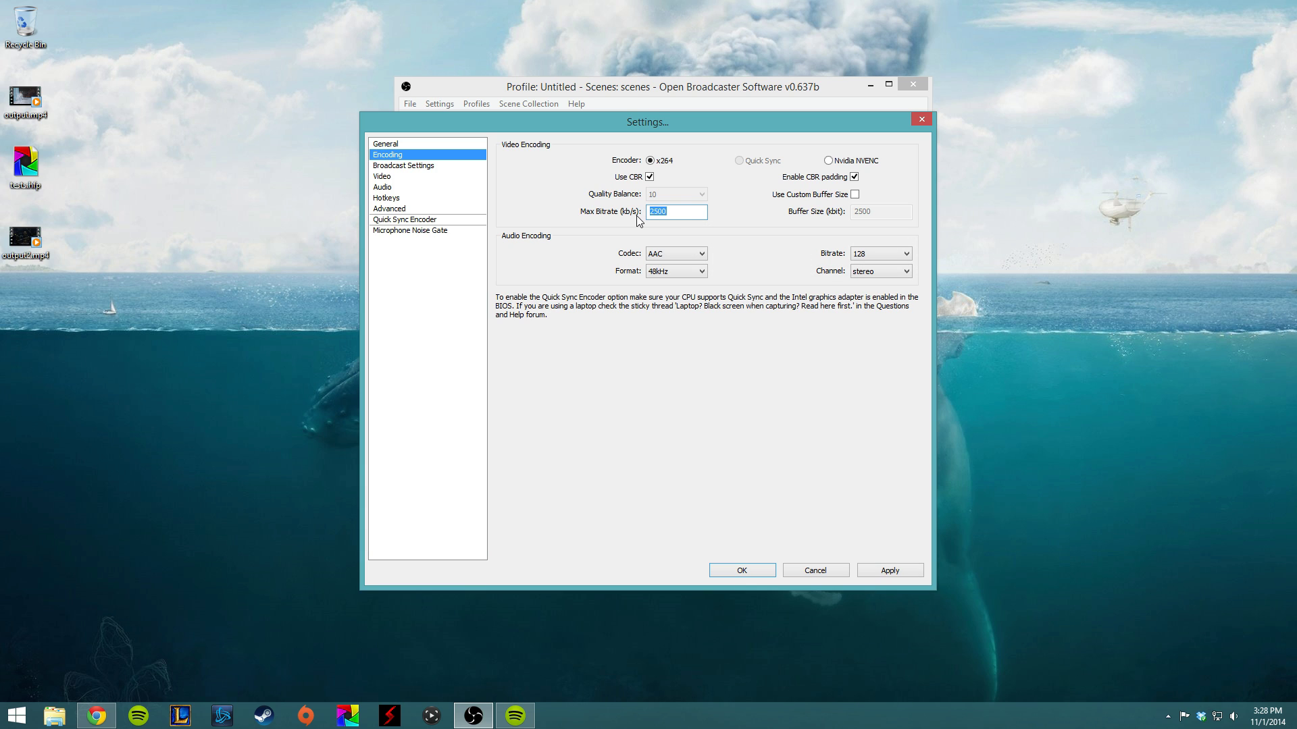
type("5000")
- Review the available audio encoding bitrates, keeping 128 selected
mouse_move(641, 215)
left_click(885, 253)
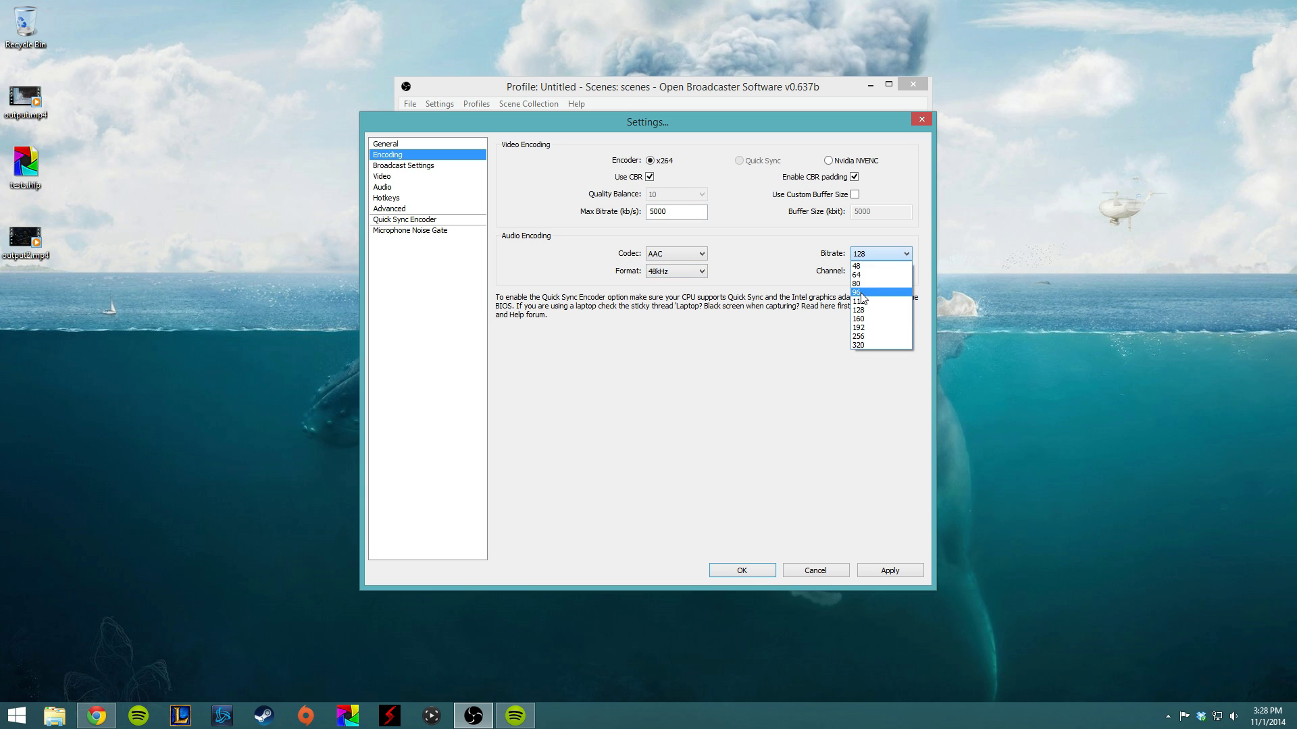
left_click(867, 257)
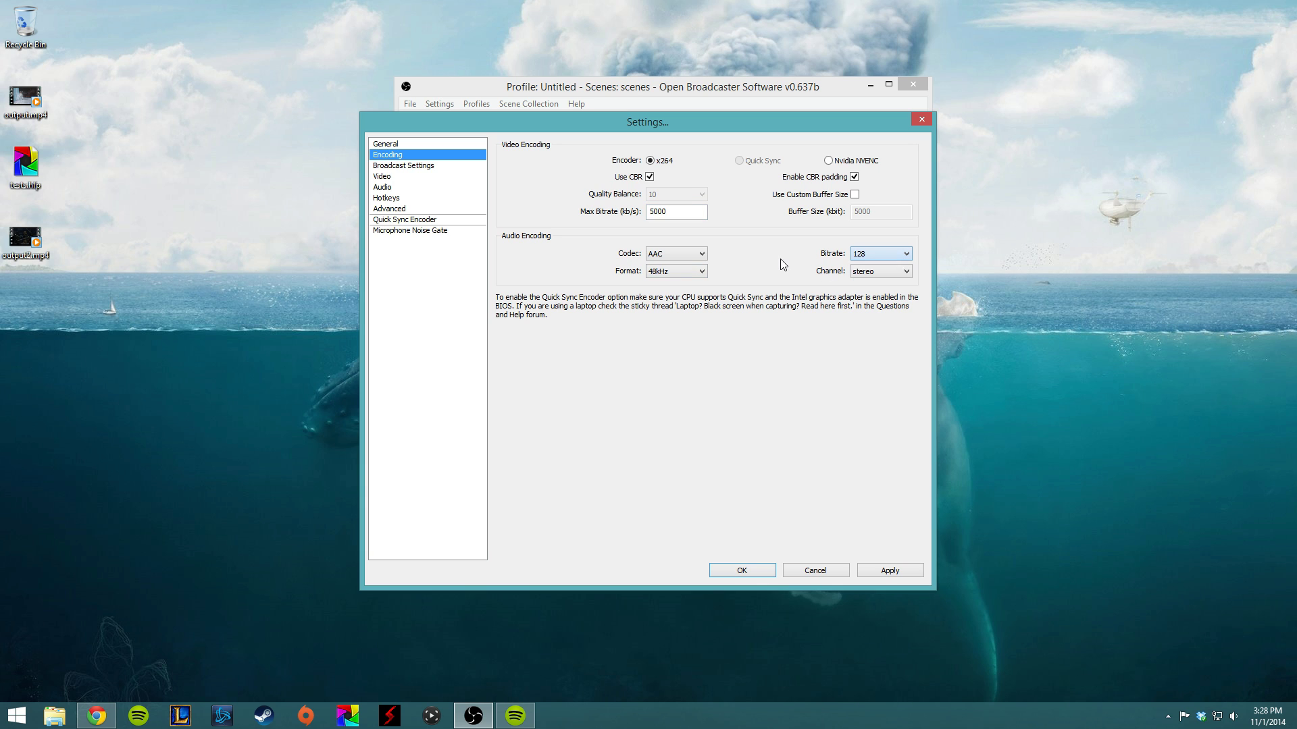
left_click(869, 263)
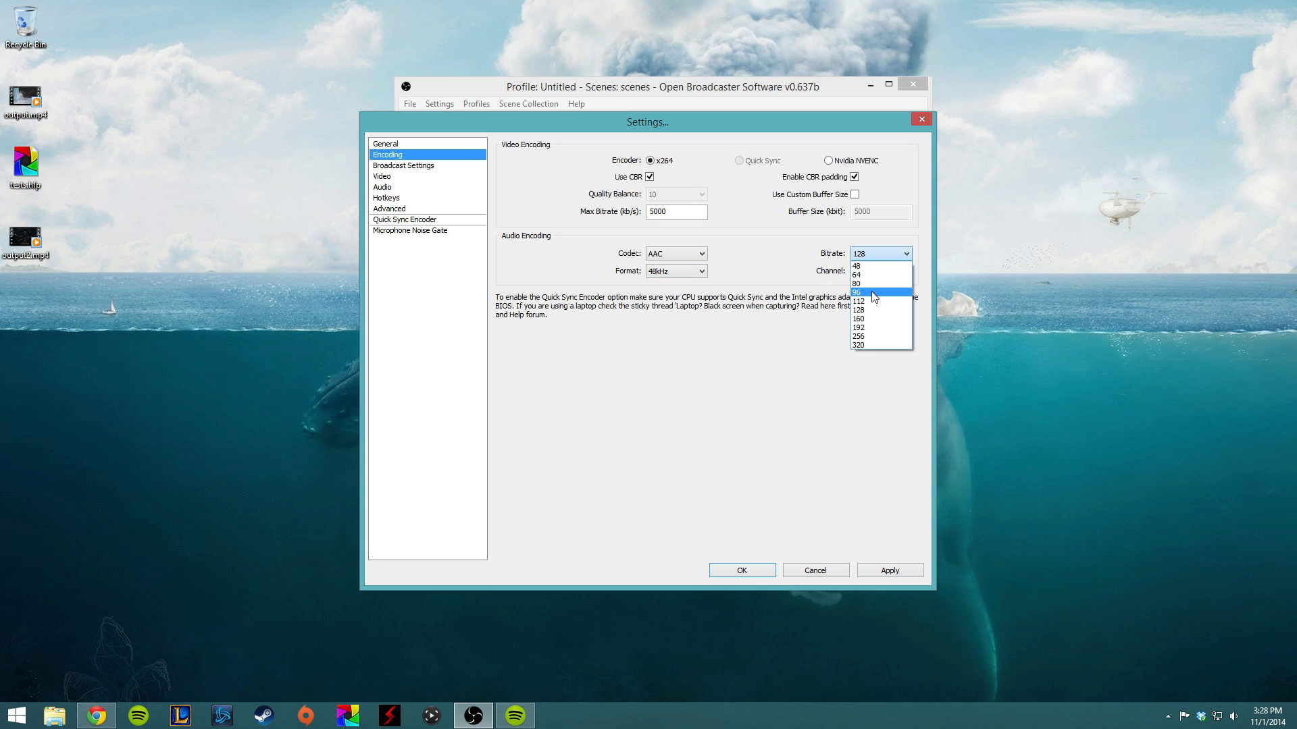
left_click(843, 284)
- Open the Broadcast Settings without saving the encoding changes and set the Mode to Live Stream
left_click(410, 168)
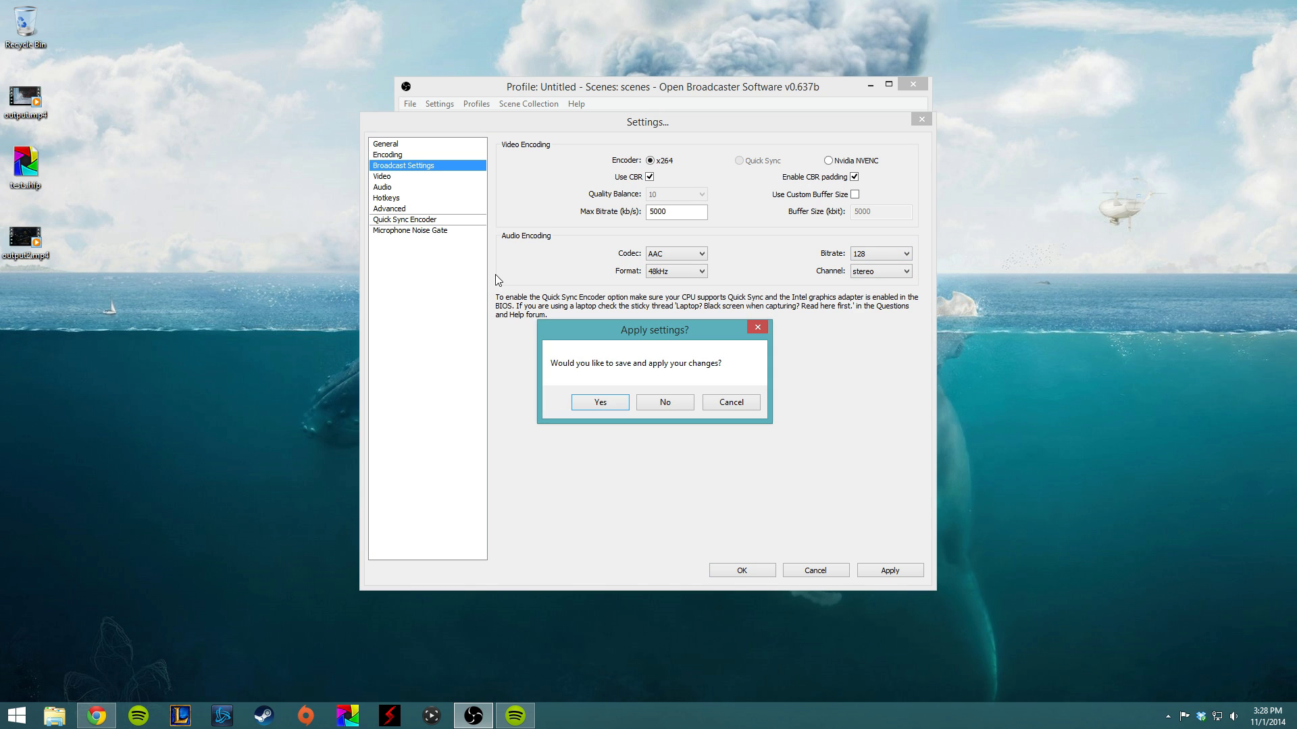
left_click(664, 405)
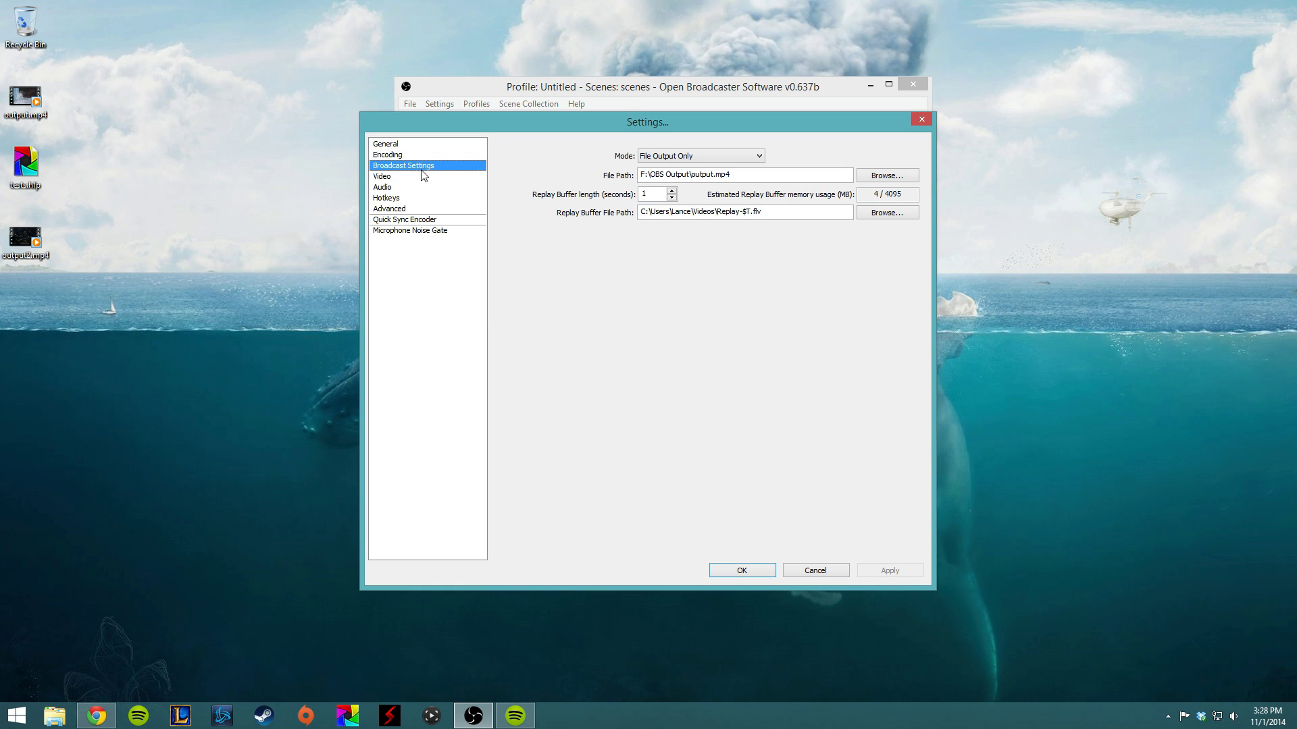
left_click(676, 158)
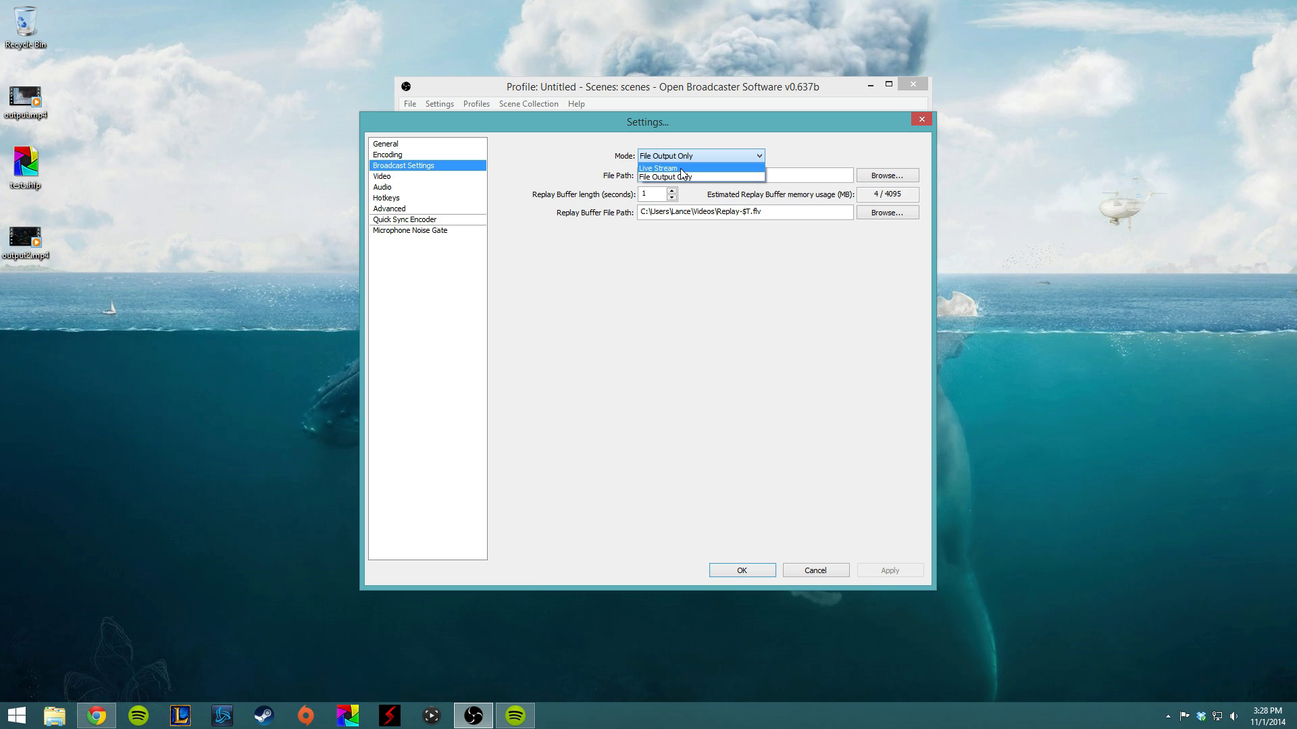
left_click(681, 168)
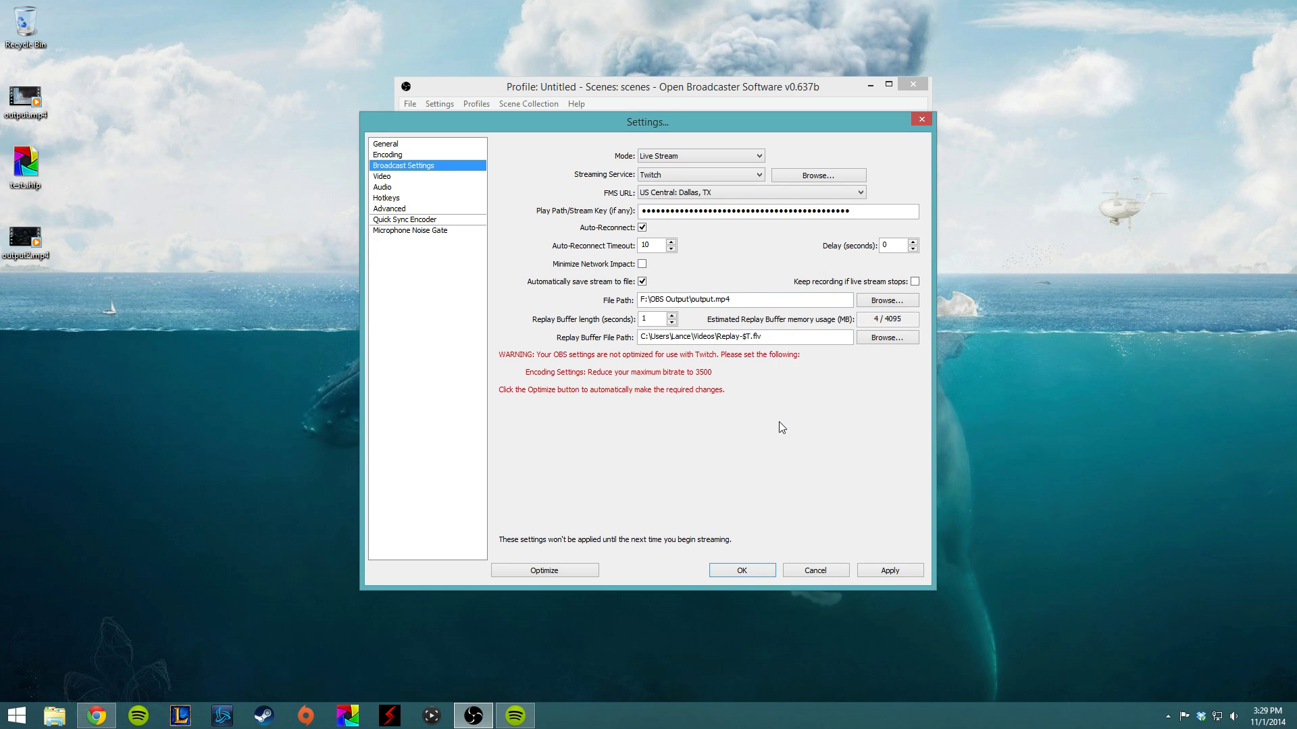
- Open the Video settings without saving the broadcast changes and try a Resolution Downscale of 1.50 (1280x720)
left_click(395, 179)
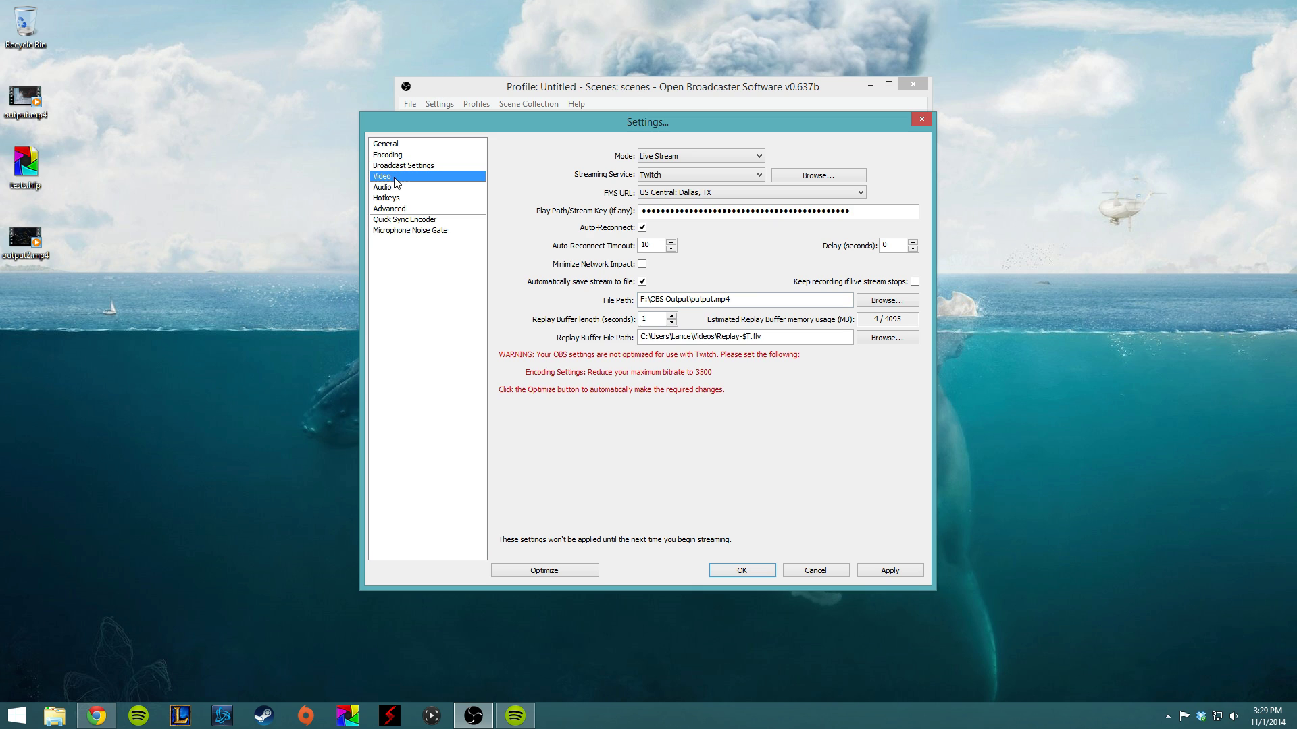
left_click(676, 405)
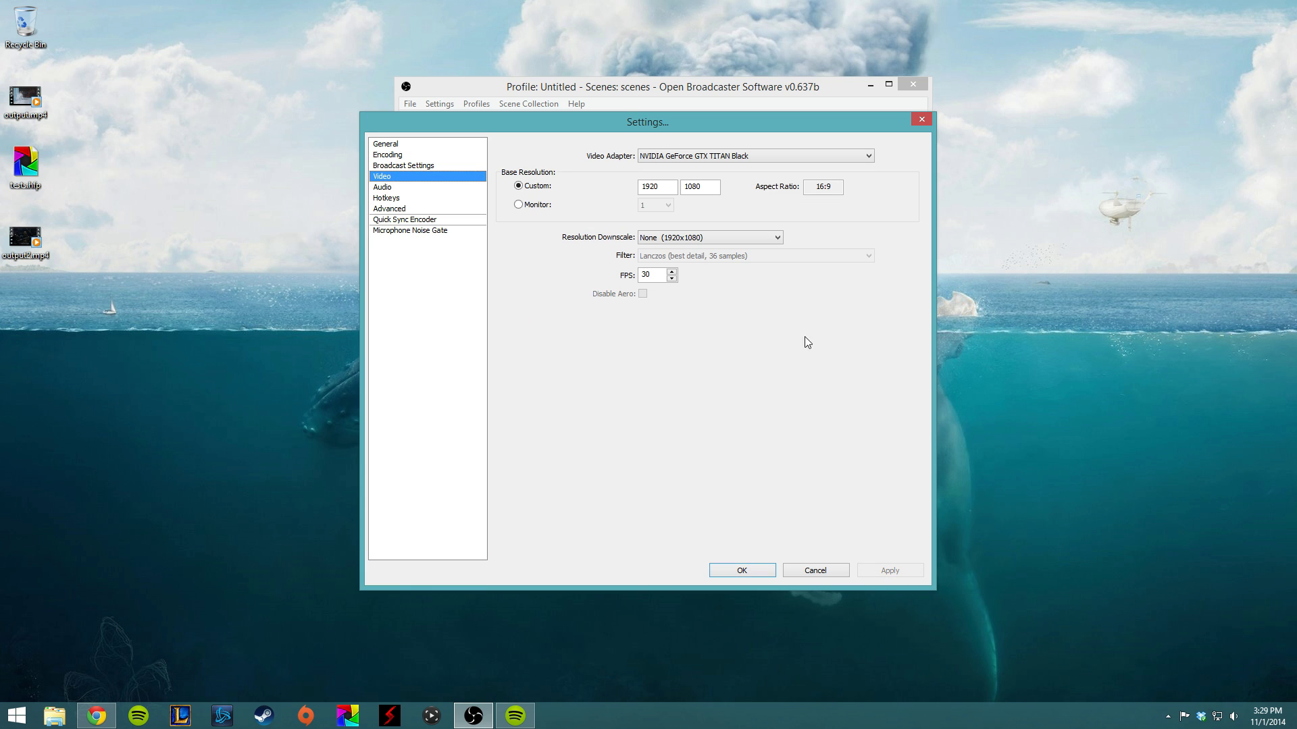
left_click(779, 155)
left_click(898, 144)
left_click(703, 237)
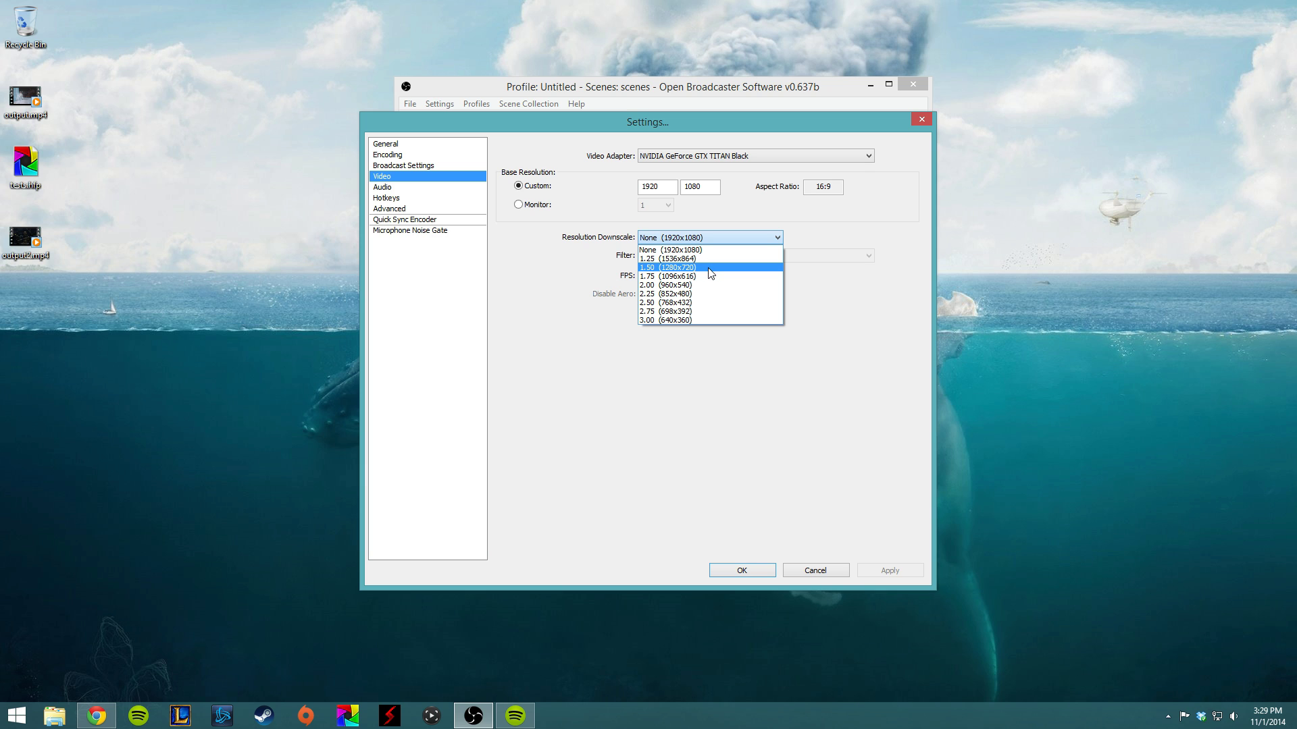
left_click(650, 268)
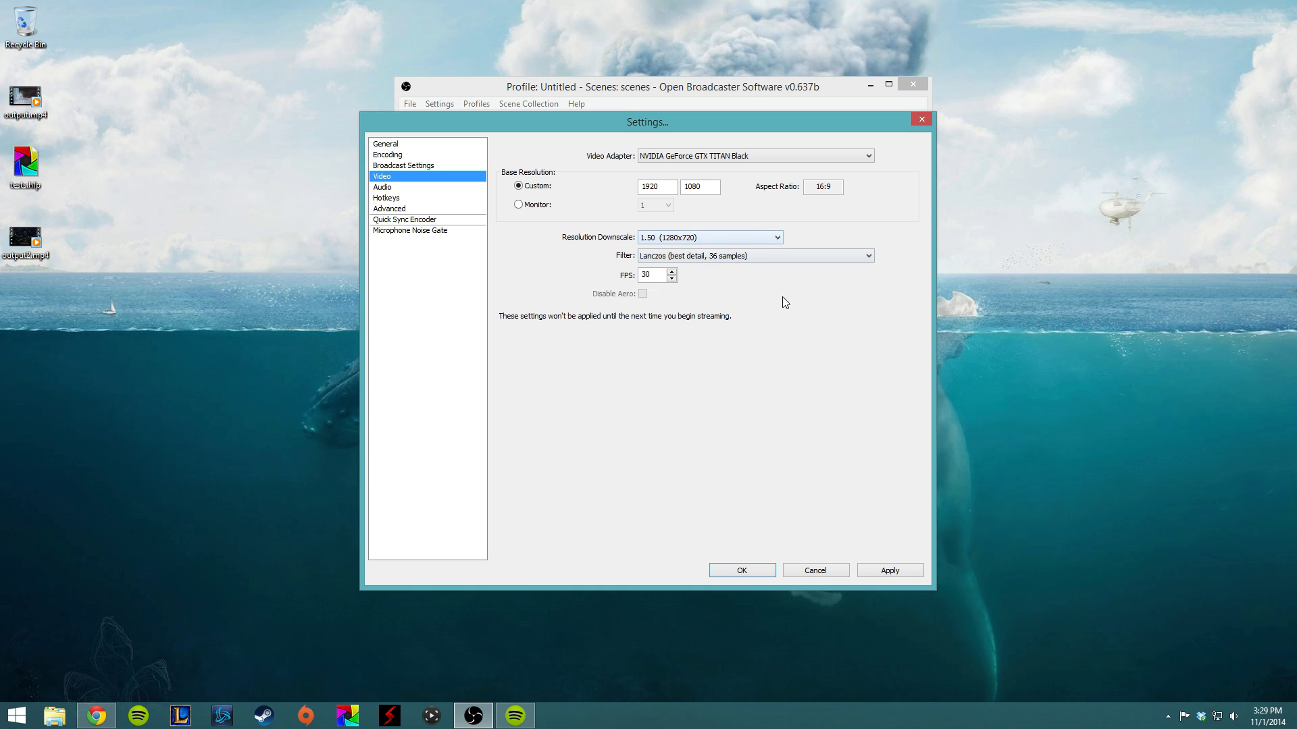
left_click(716, 257)
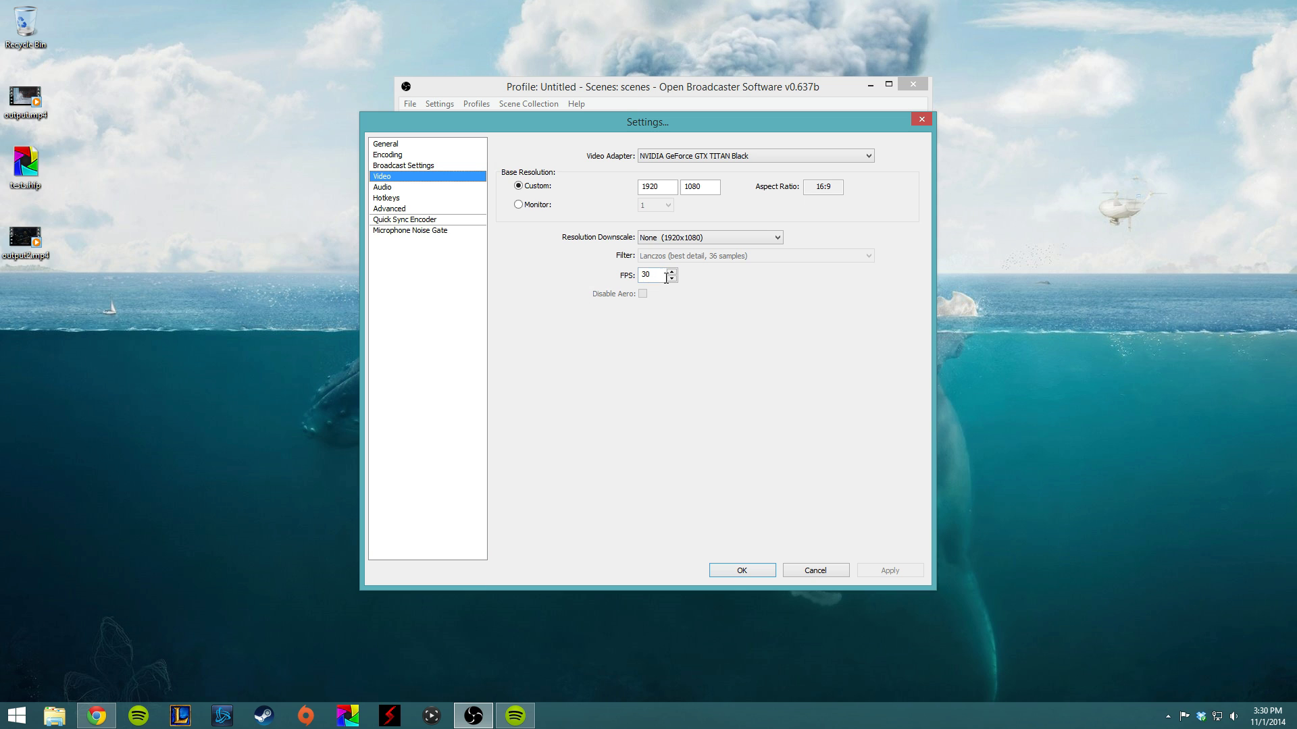
- Review the Audio settings, keeping the ASTRO Wireless Headset Microphone as Microphone/Auxiliary Audio Device and examining the Mic Sync Offset
left_click(404, 189)
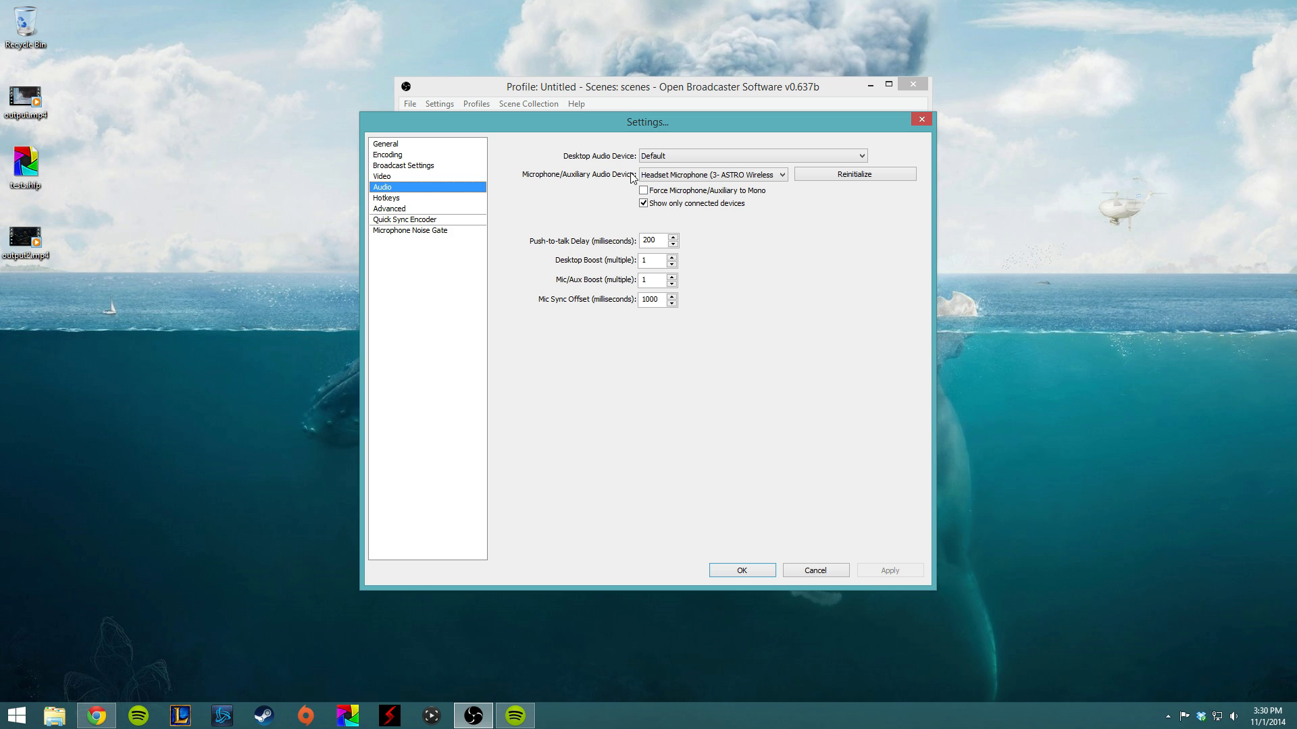
left_click(769, 176)
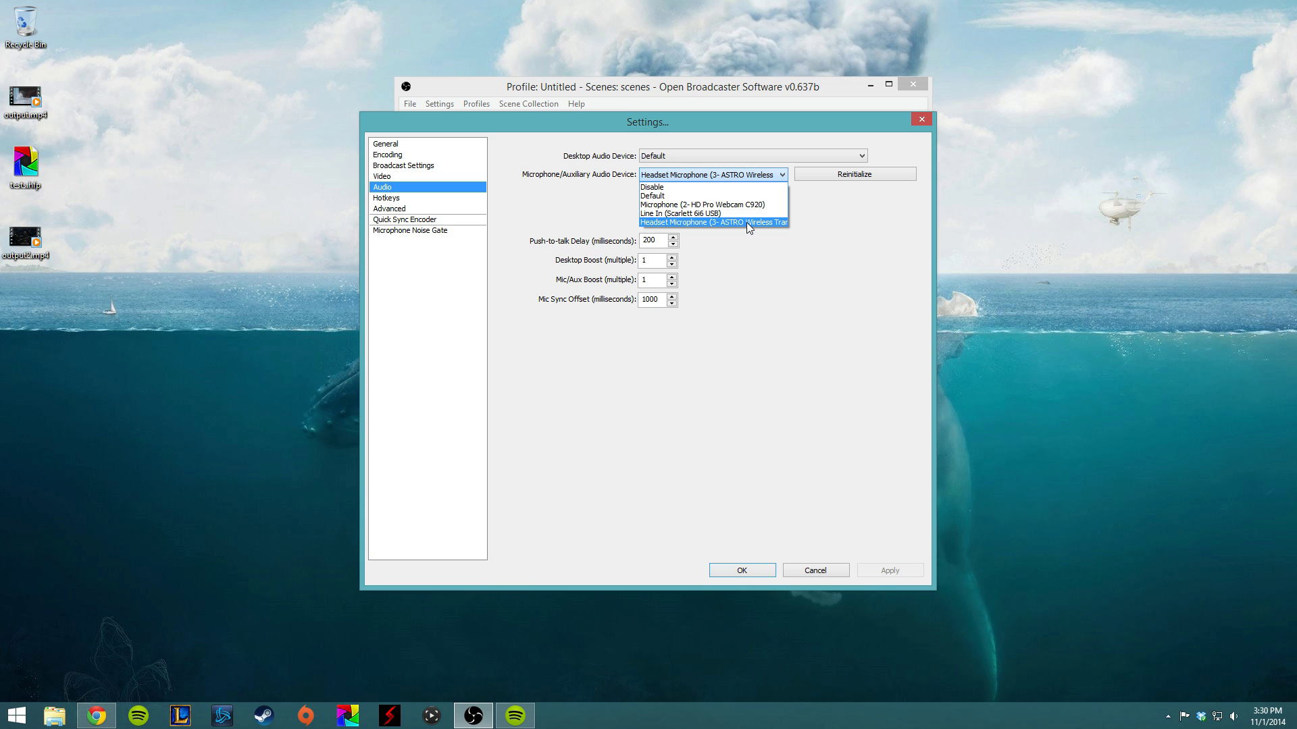
left_click(700, 222)
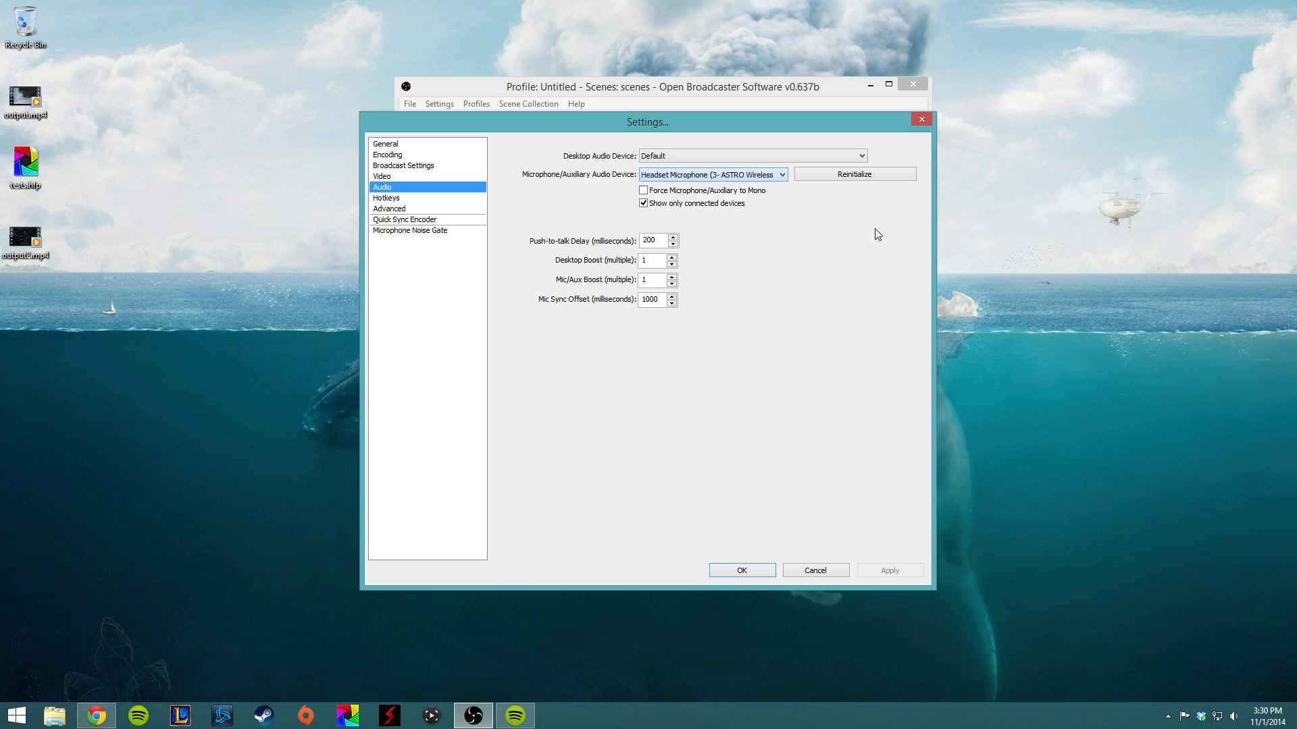
left_click(645, 156)
double_click(658, 301)
- Look over the Advanced, Microphone Noise Gate and General settings and close the settings without saving
left_click(414, 209)
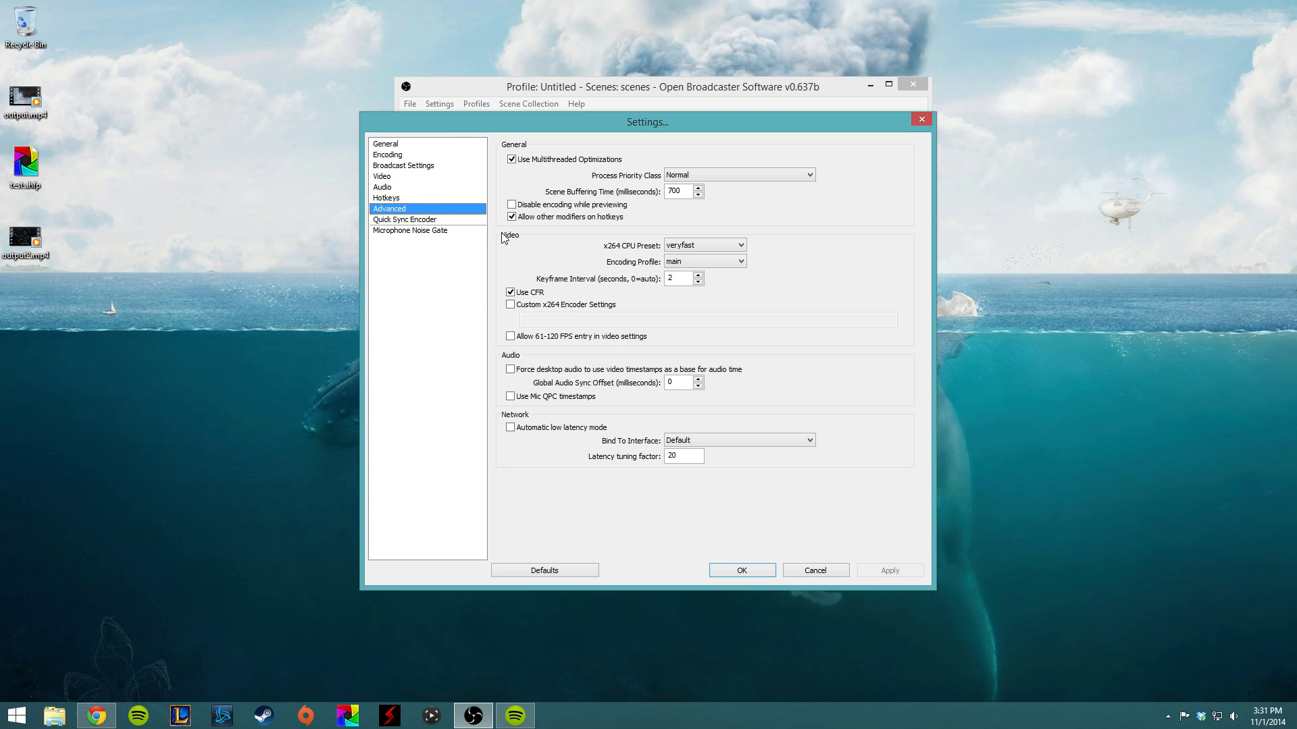
left_click(429, 230)
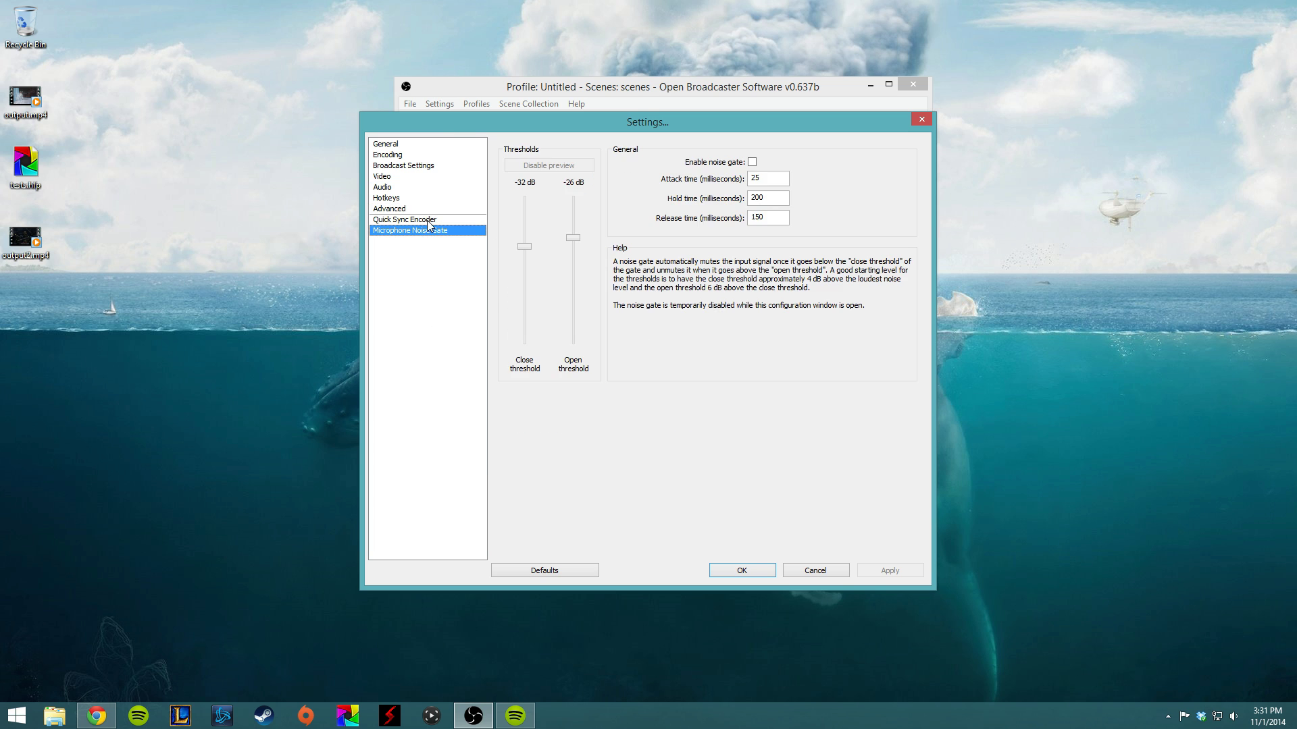
left_click(414, 144)
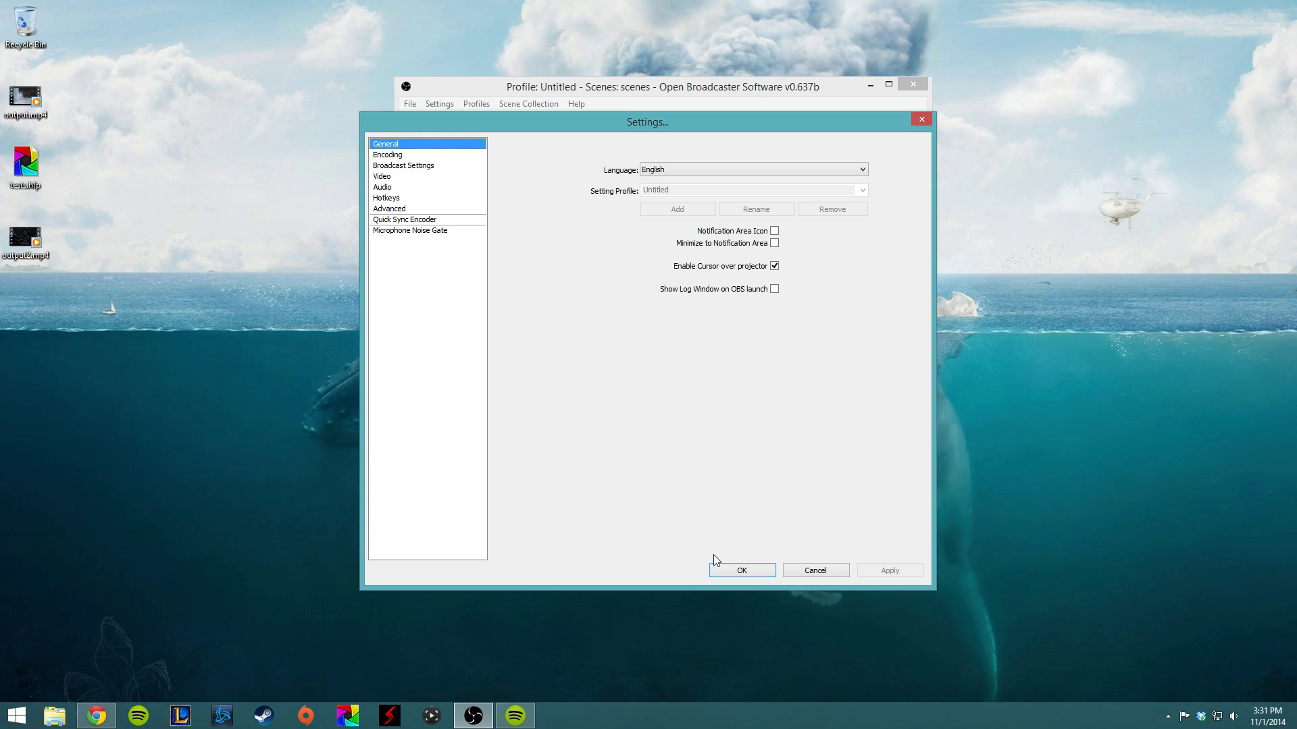
left_click(817, 571)
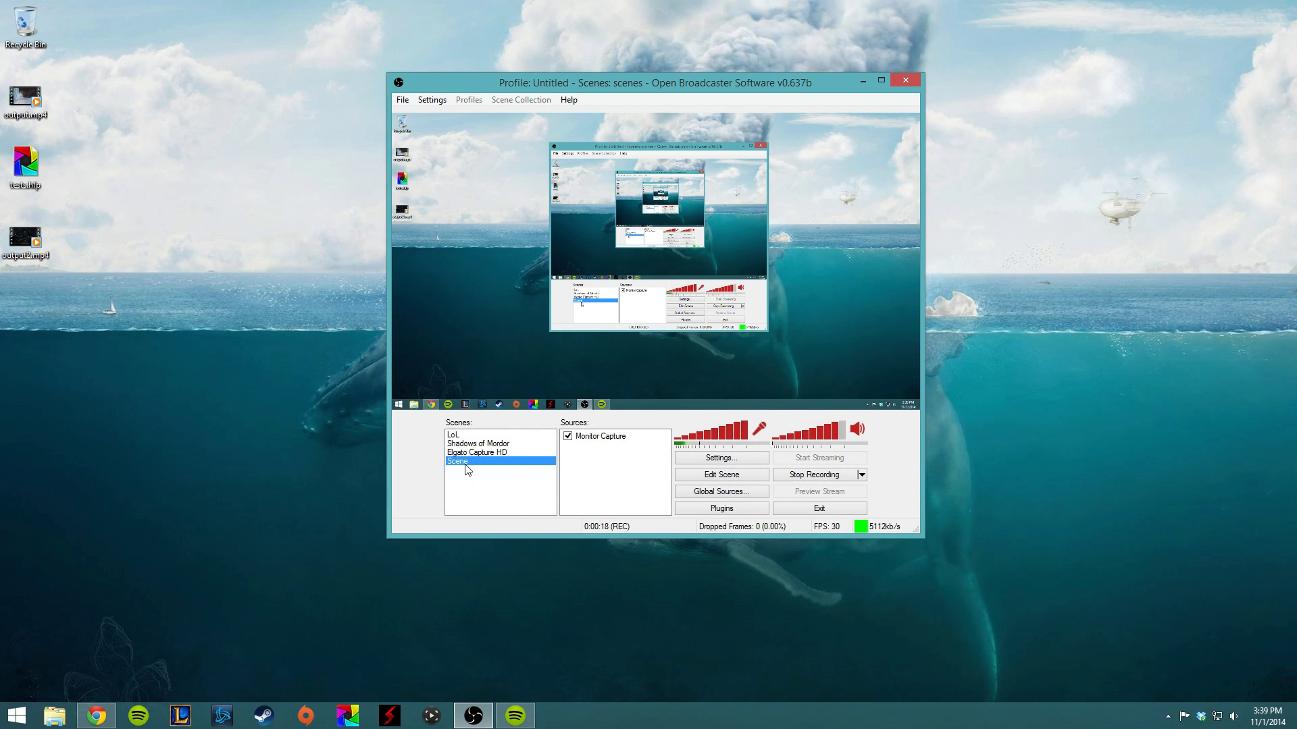
- Add a Video Capture Device source named "Elgato Game Capture HD" to the selected scene
right_click(495, 487)
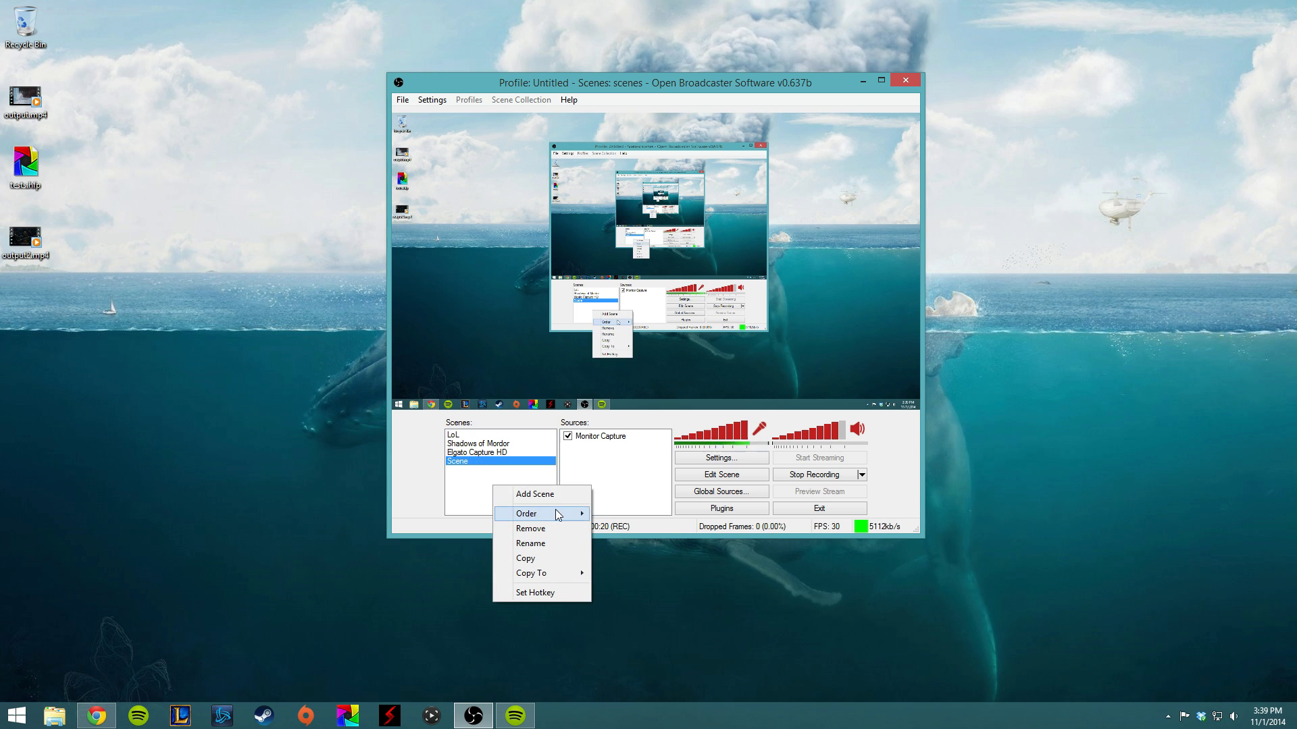
left_click(473, 500)
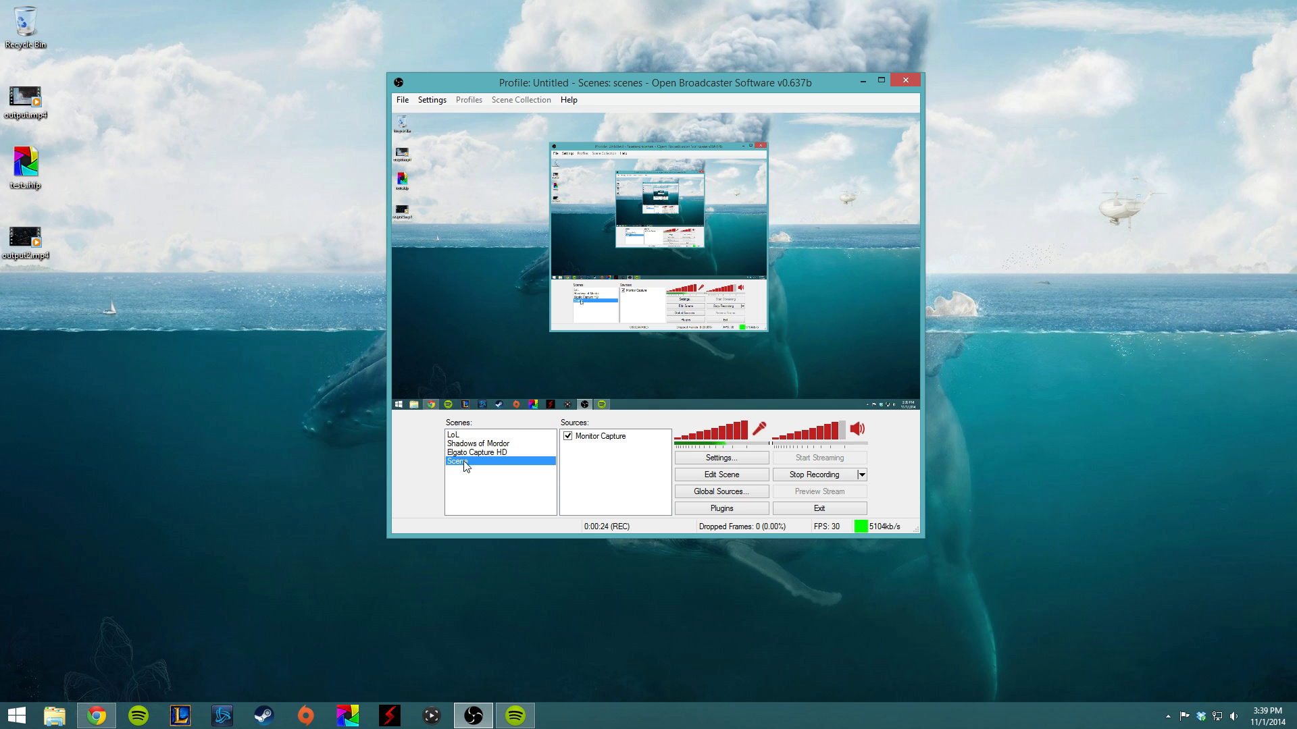
right_click(608, 461)
mouse_move(668, 468)
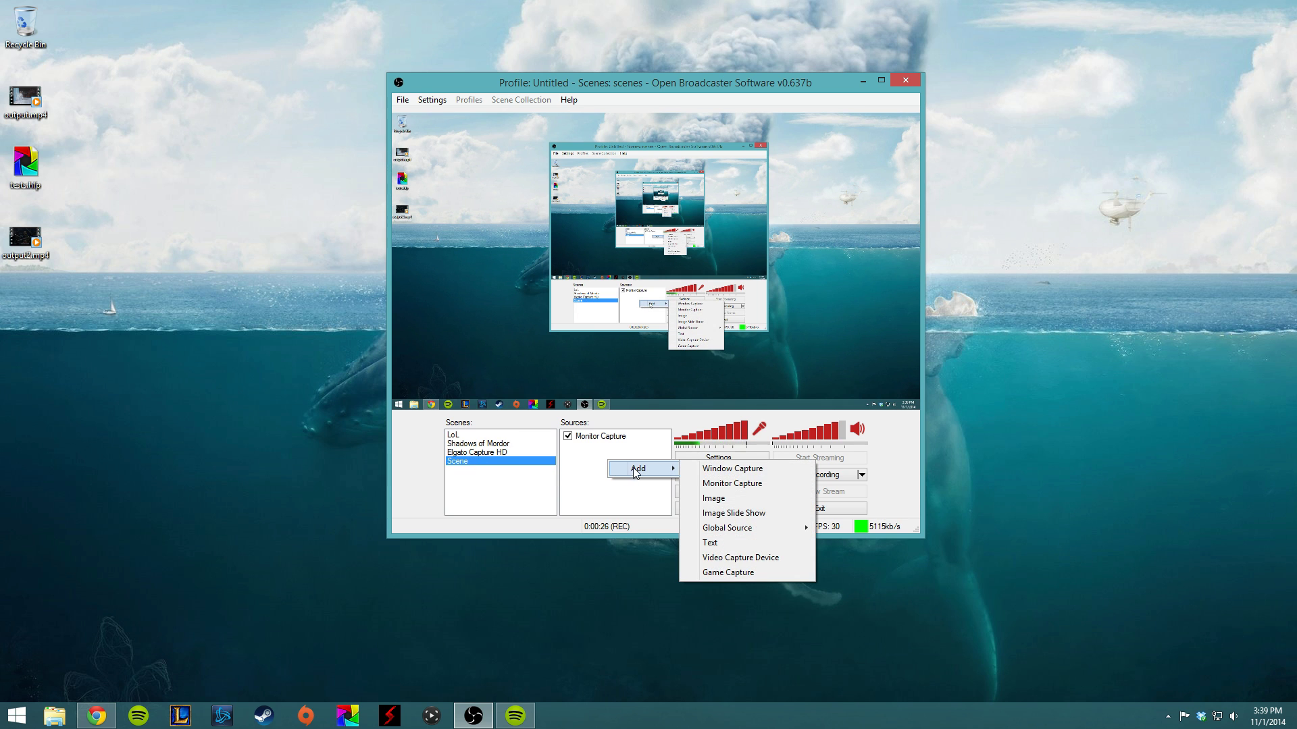
left_click(741, 558)
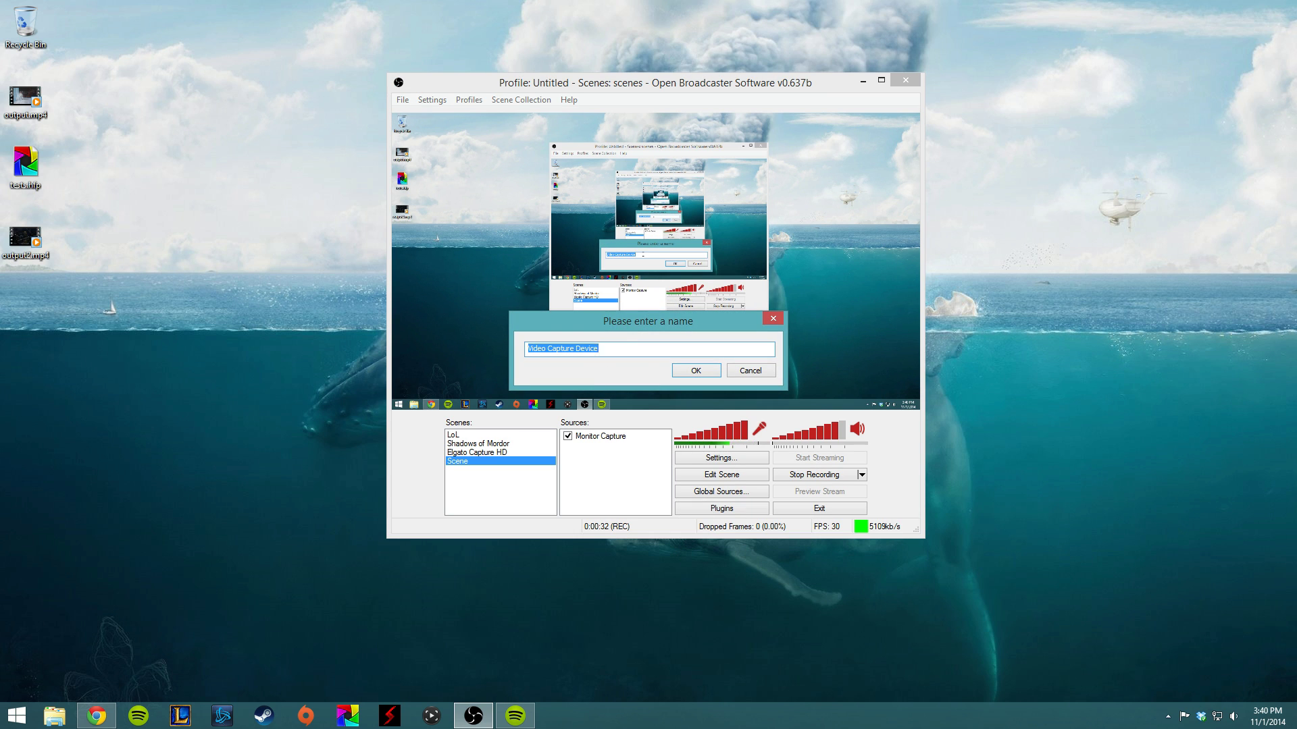
type("Elgato Game Capture HD")
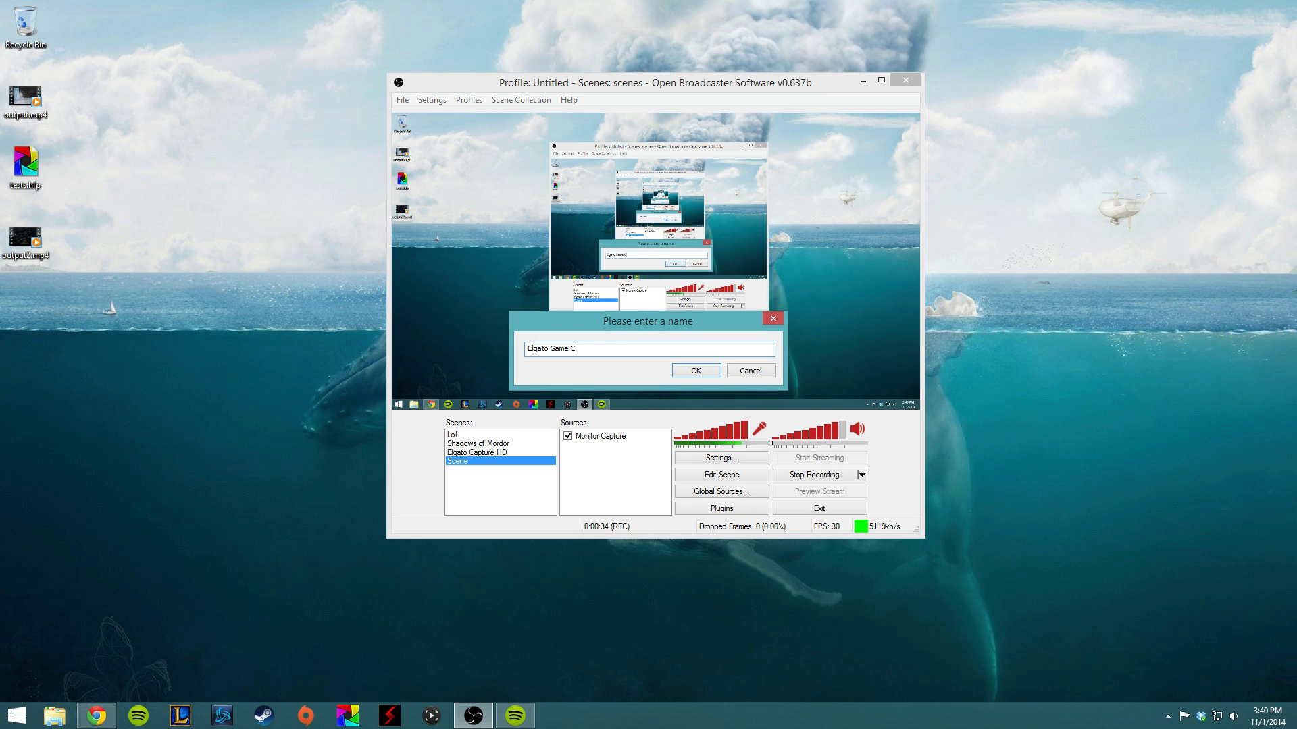
key("Return")
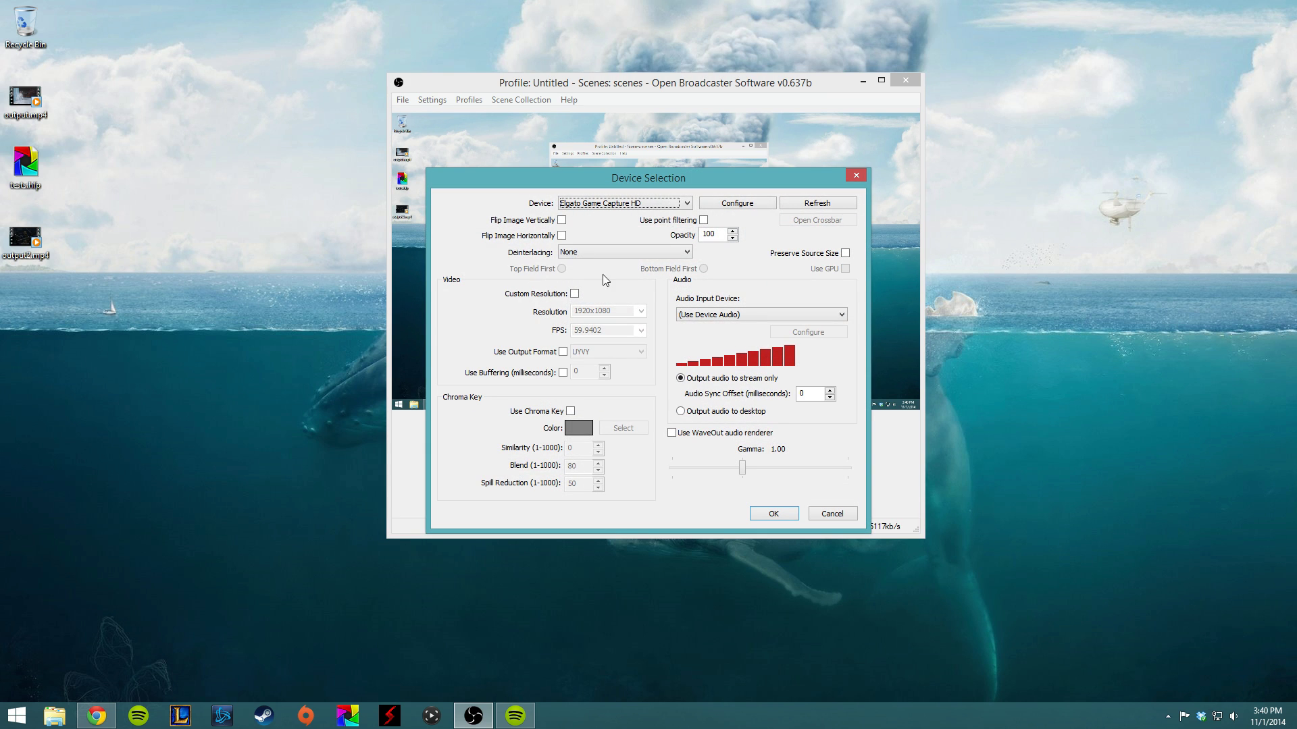
- Try Elgato Game Capture HD as the capture device with buffering enabled at 1000 milliseconds
left_click(650, 203)
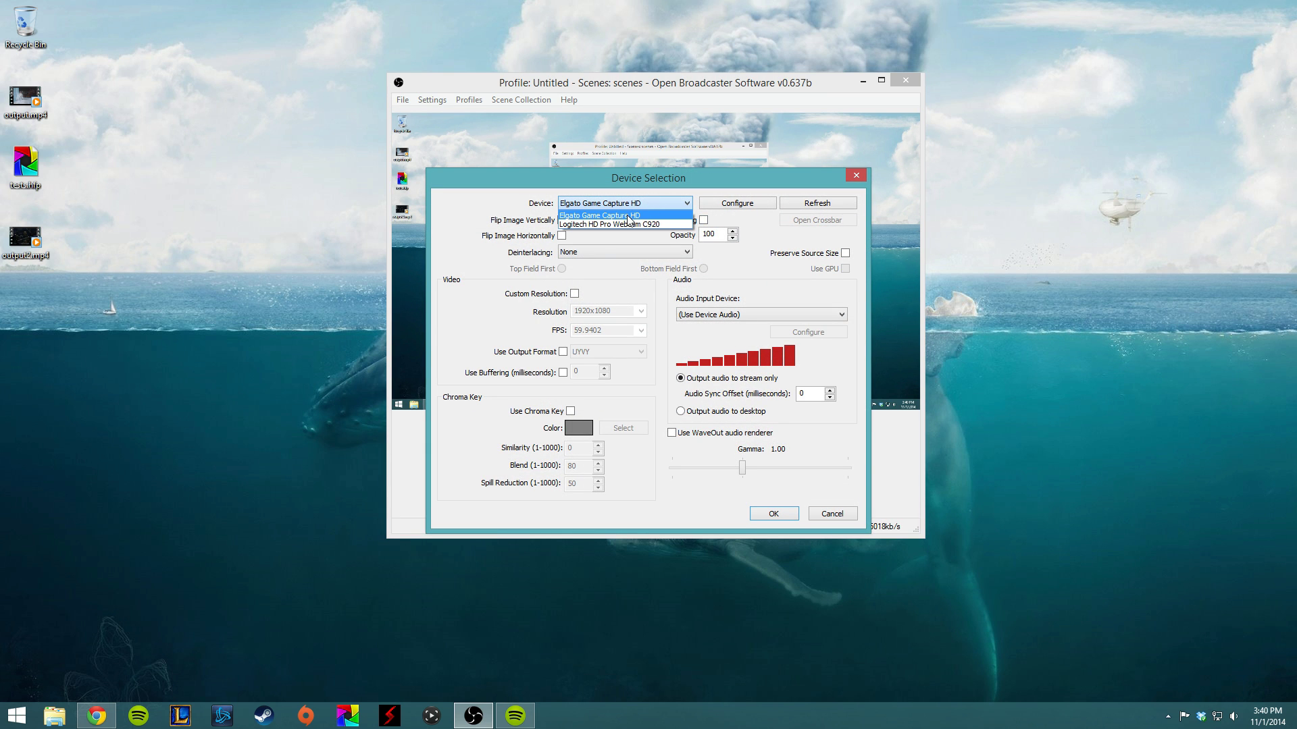
left_click(628, 215)
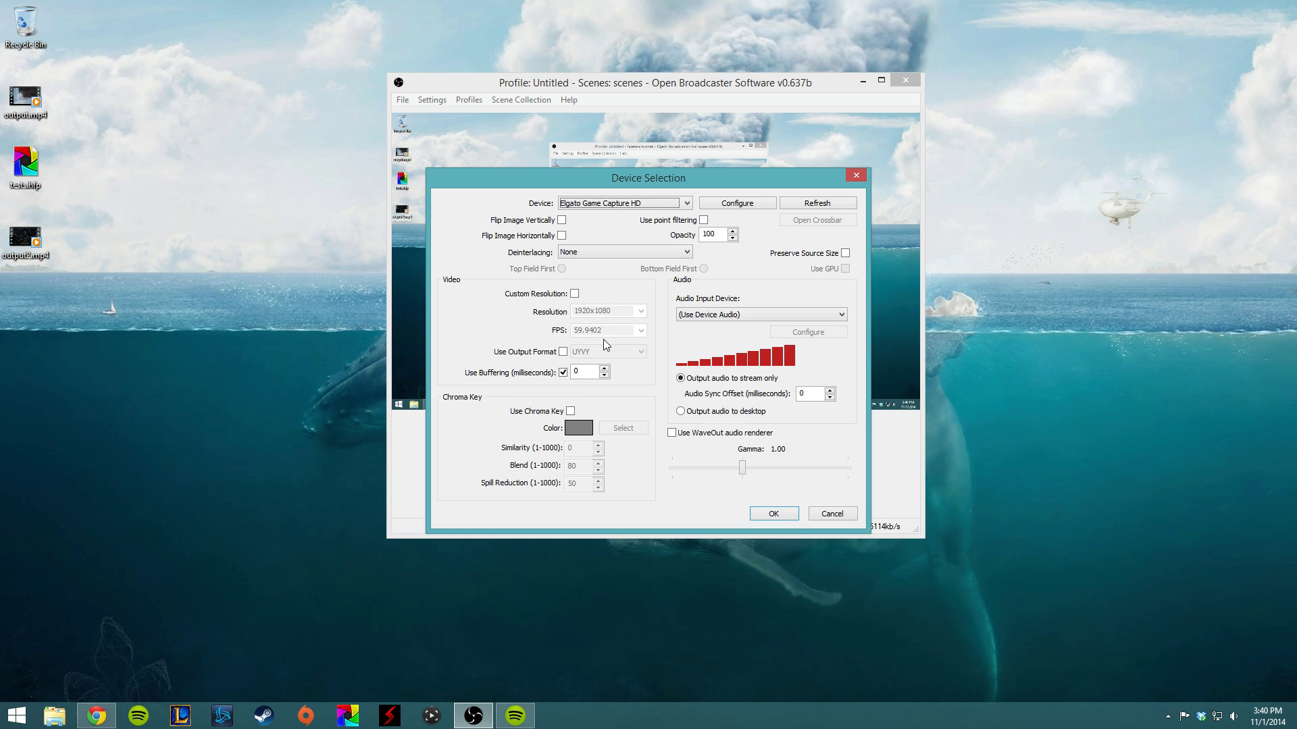
double_click(588, 372)
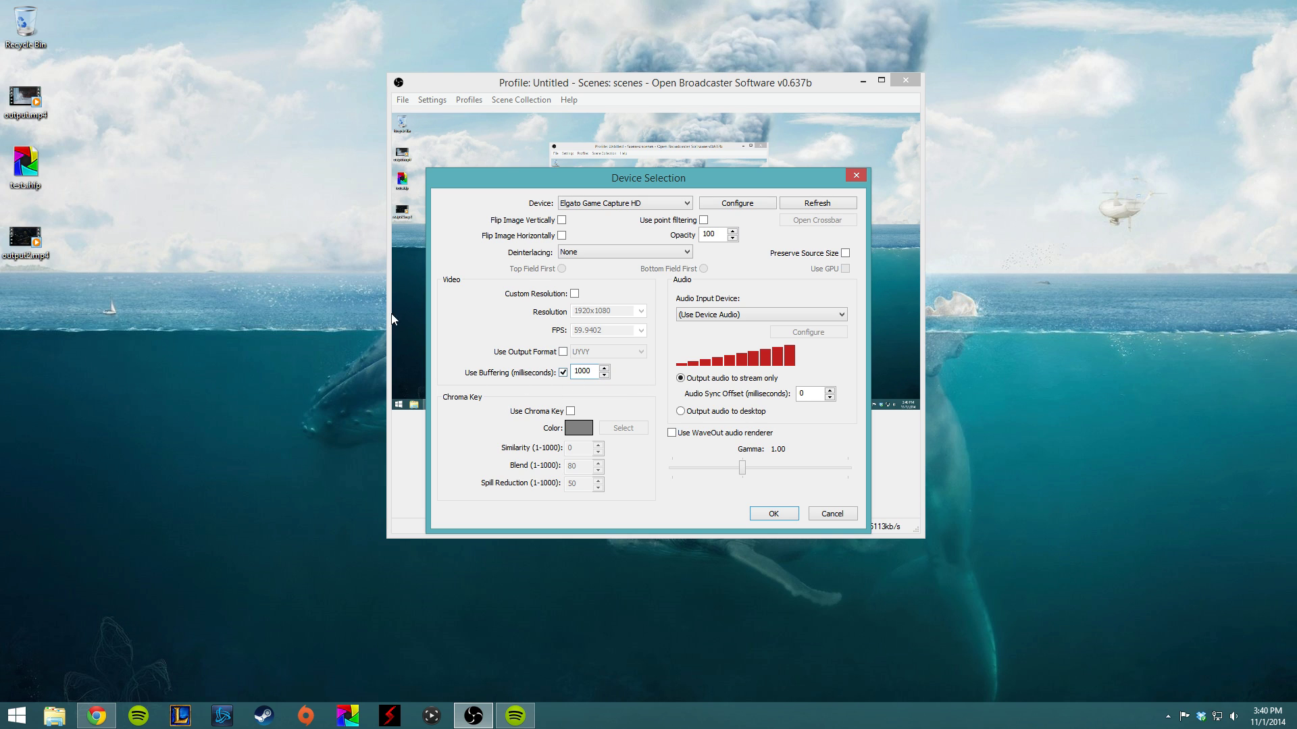
- Look over the capture source's Audio Input Device choices and discard the device configuration
left_click(739, 316)
left_click(728, 338)
left_click(830, 514)
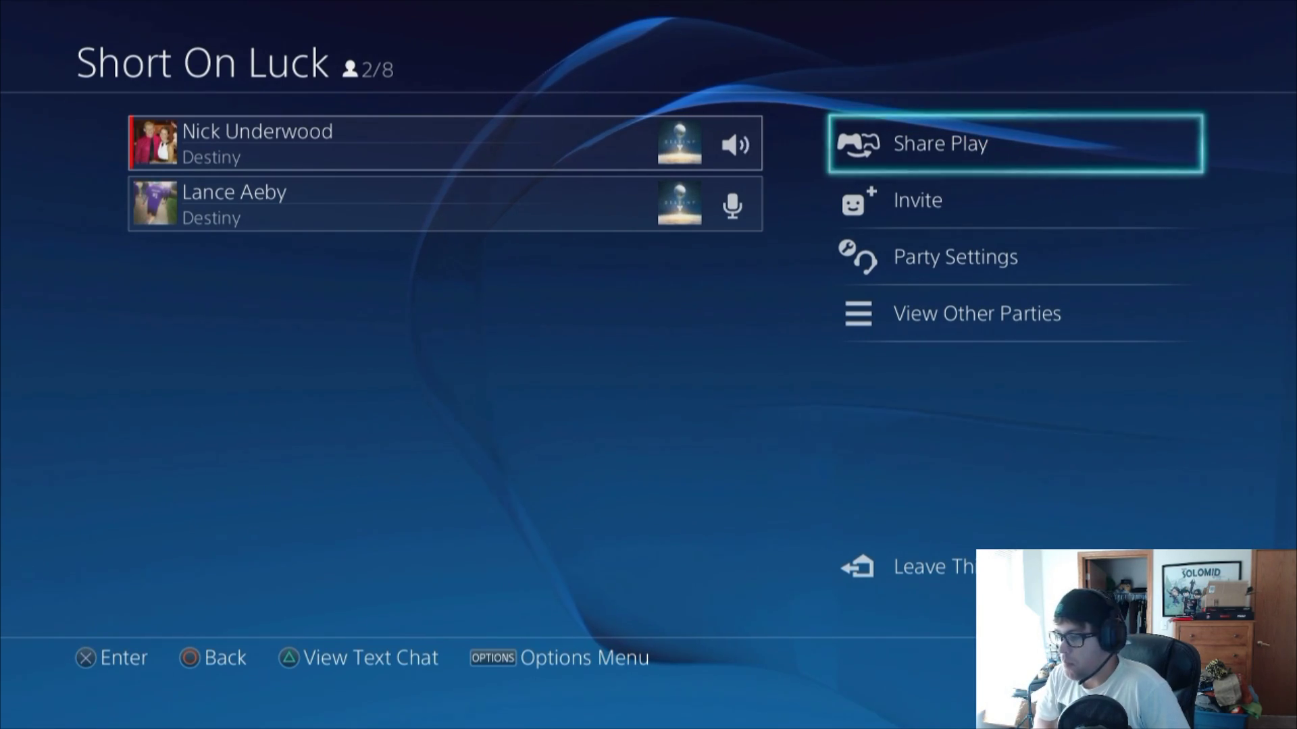
- Return from the PS4 party screen to Destiny and open the in-game character screen
key("Escape")
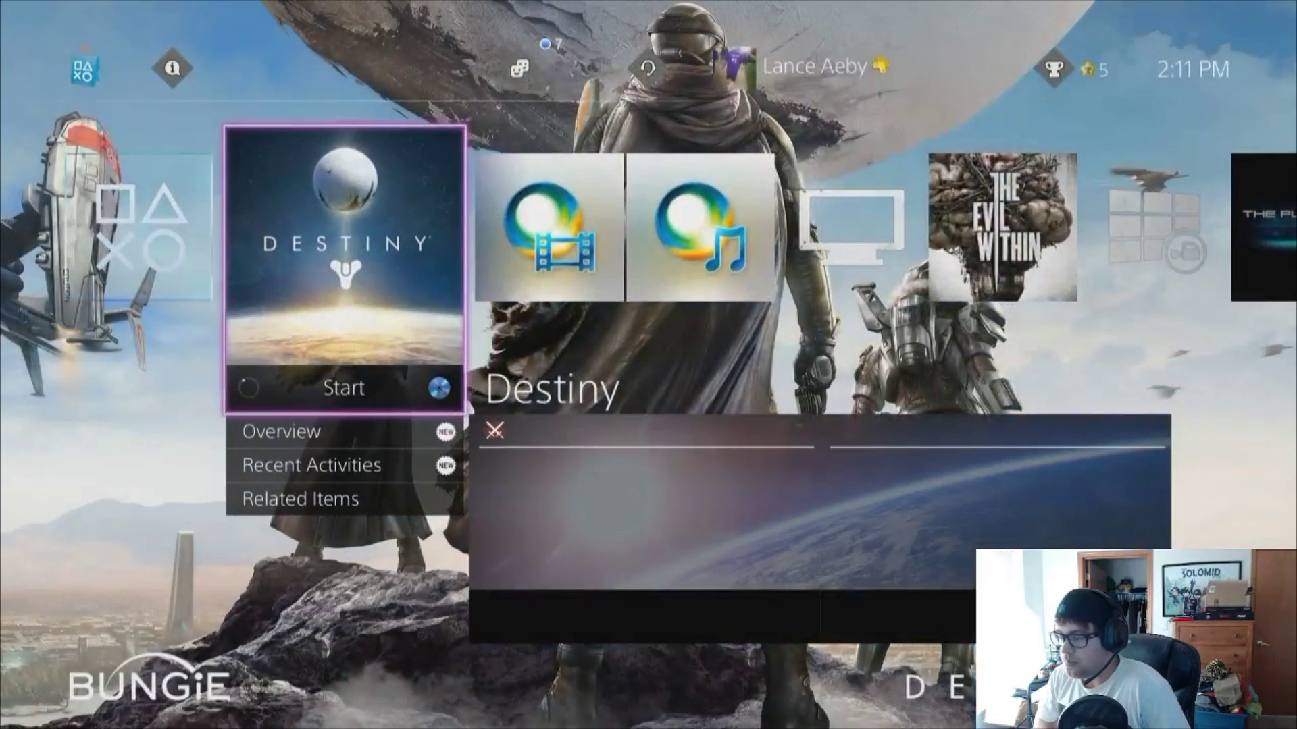
key("Return")
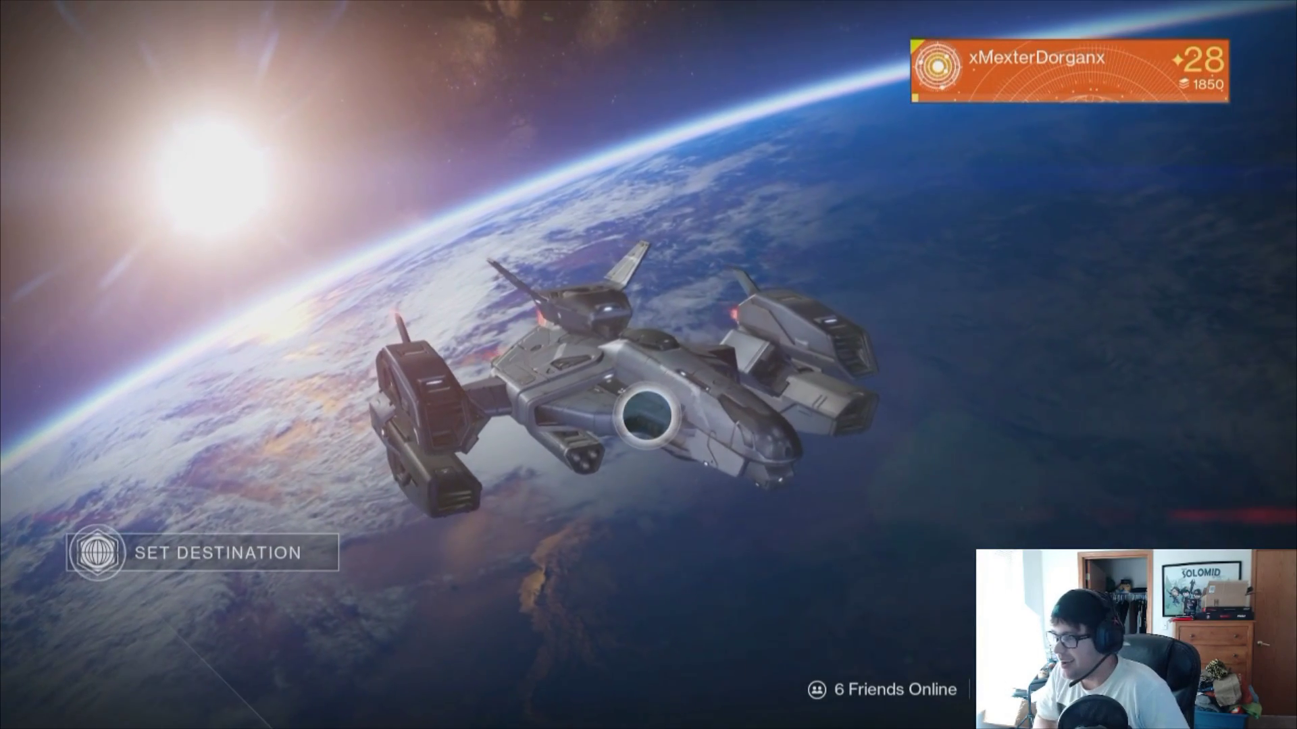
key("Tab")
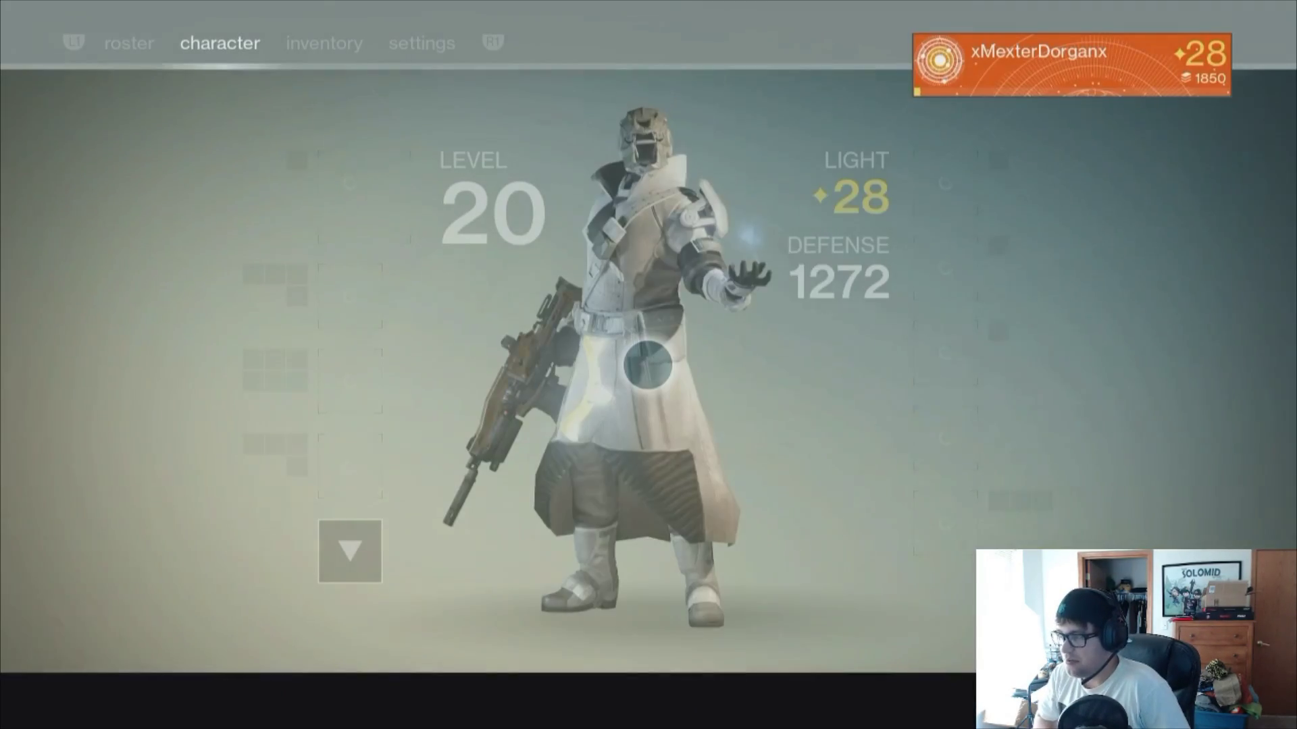